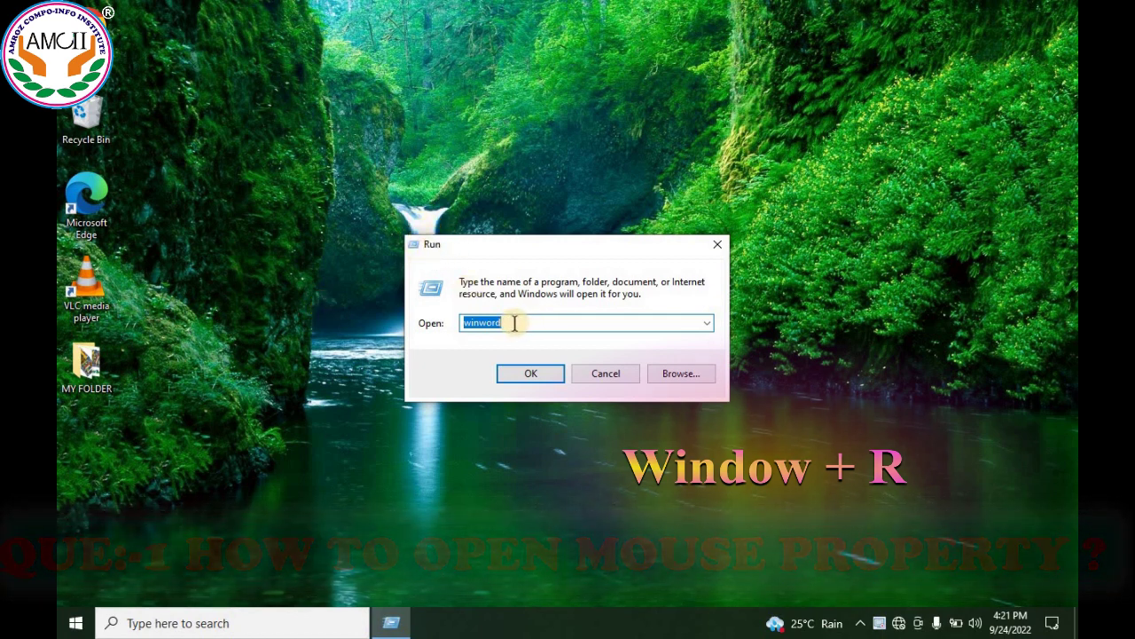
Open the Mouse Properties dialog by running the command MAIN.CPL
text(M)
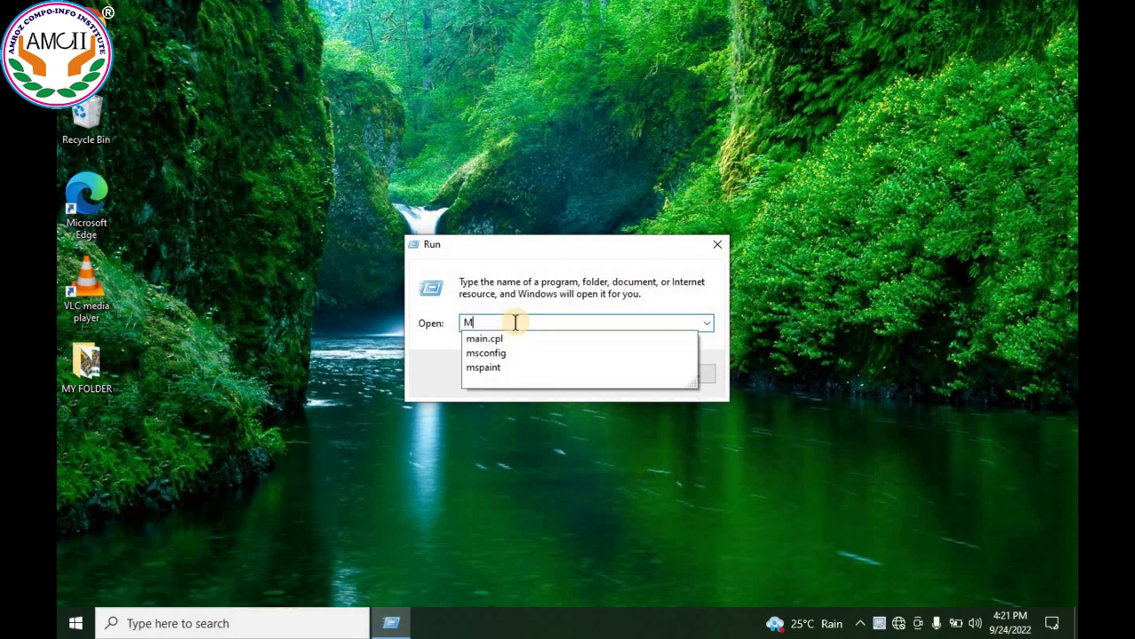
text(AIN.)
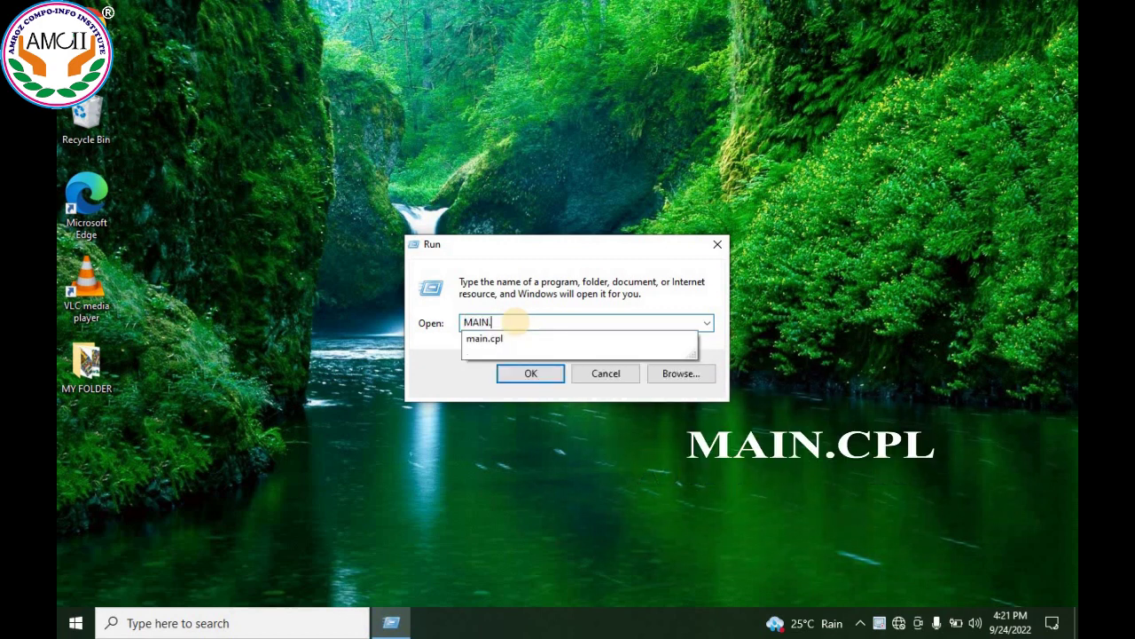
text(CPL)
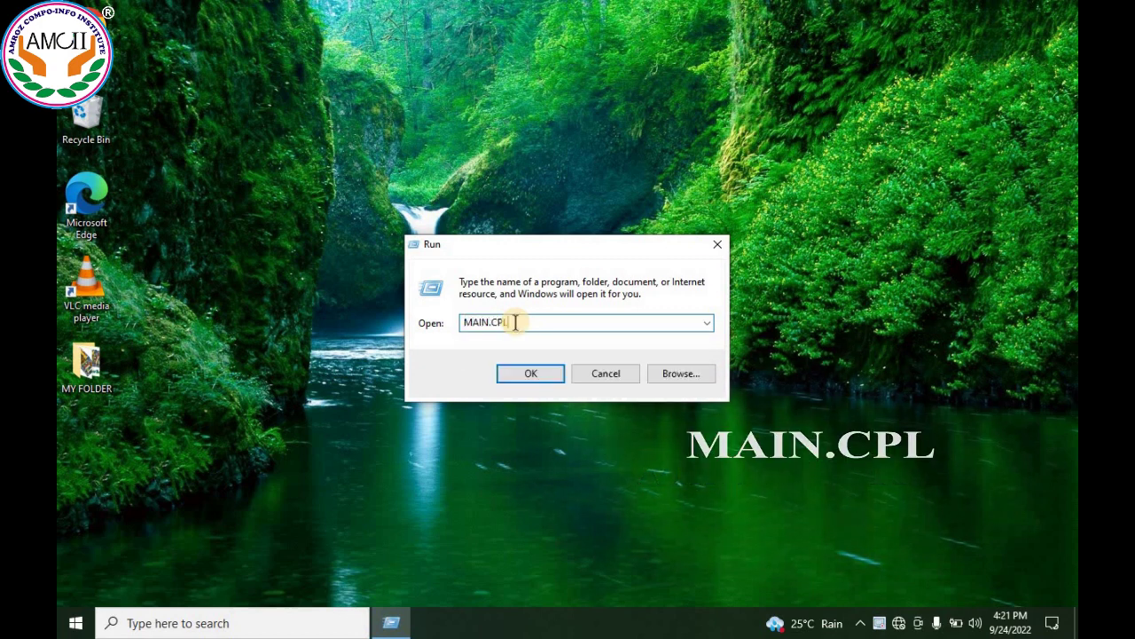
click(530, 377)
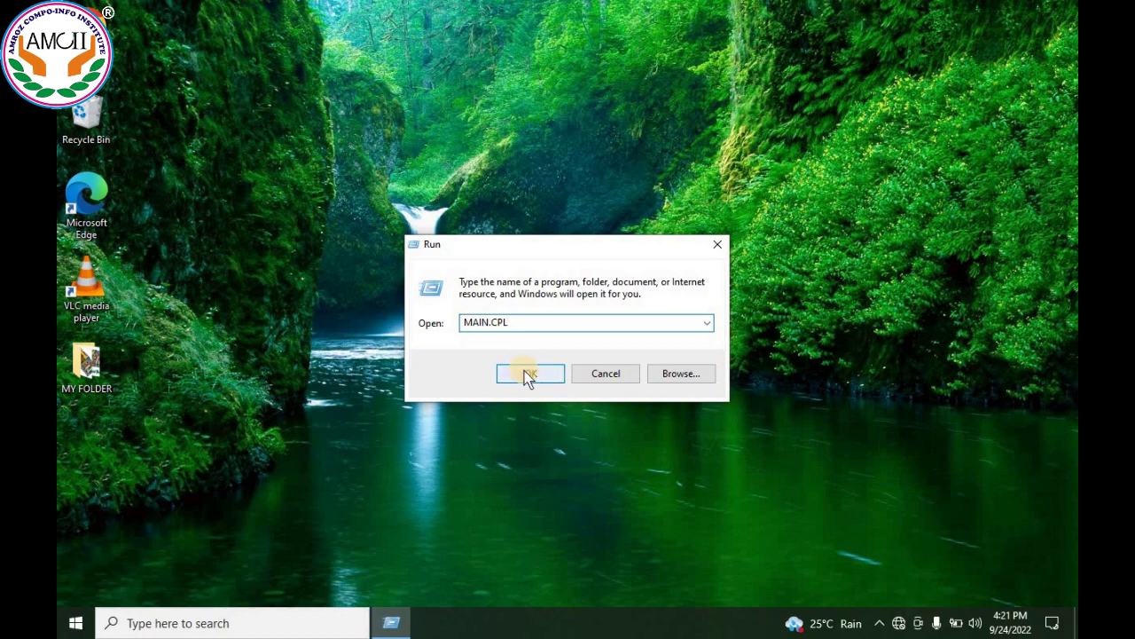
click(526, 372)
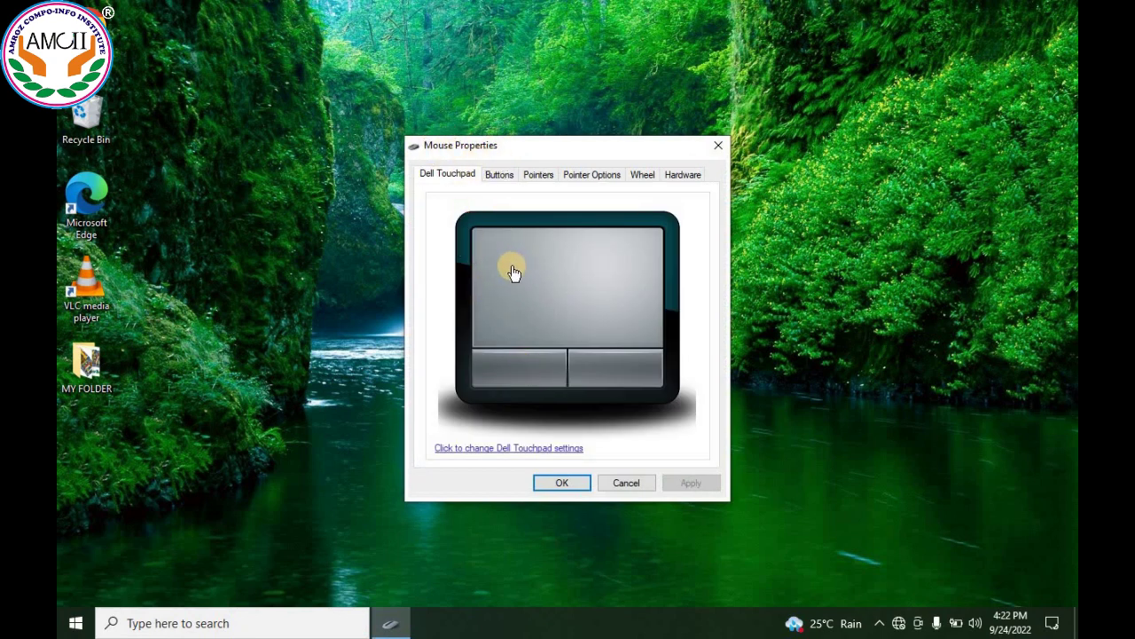
Switch the primary and secondary mouse buttons, apply the change, and close Mouse Properties
click(501, 176)
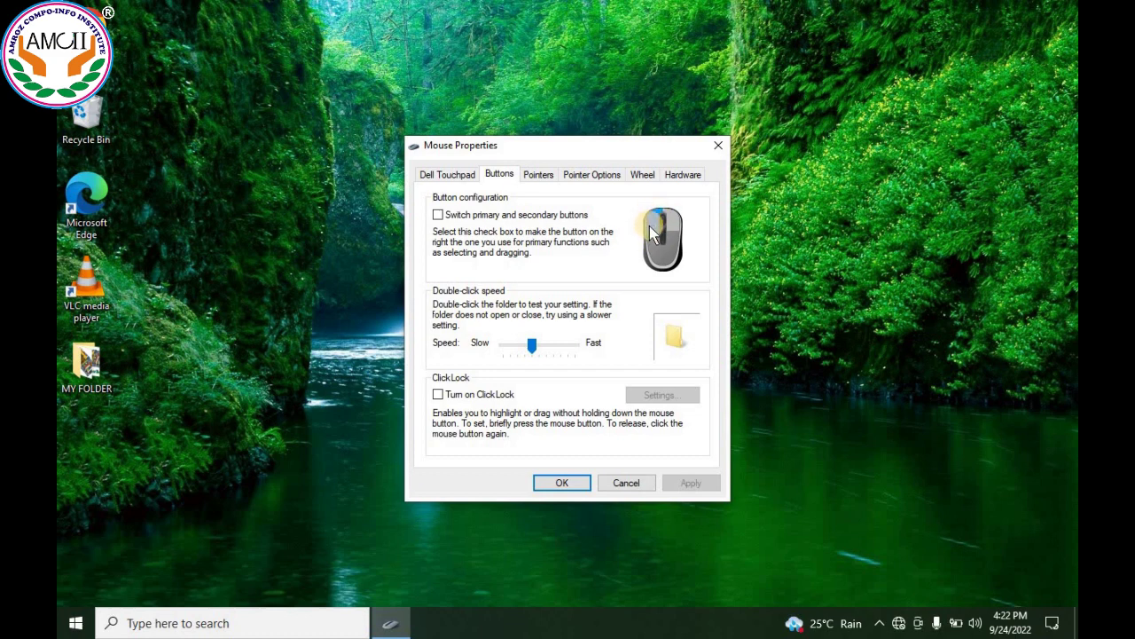
click(440, 216)
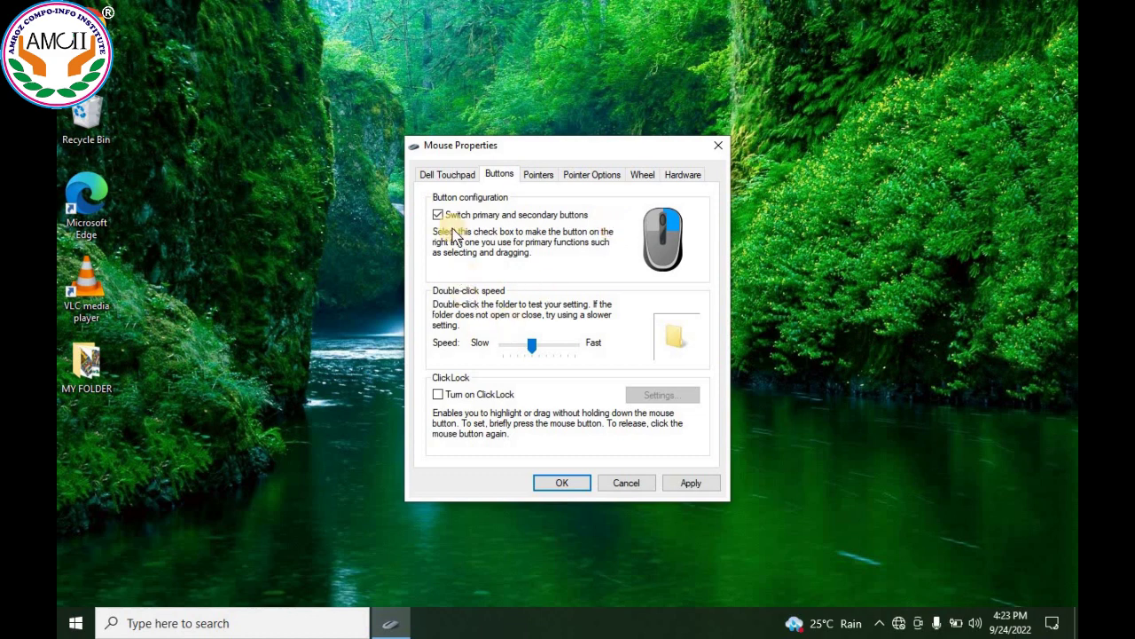
click(692, 484)
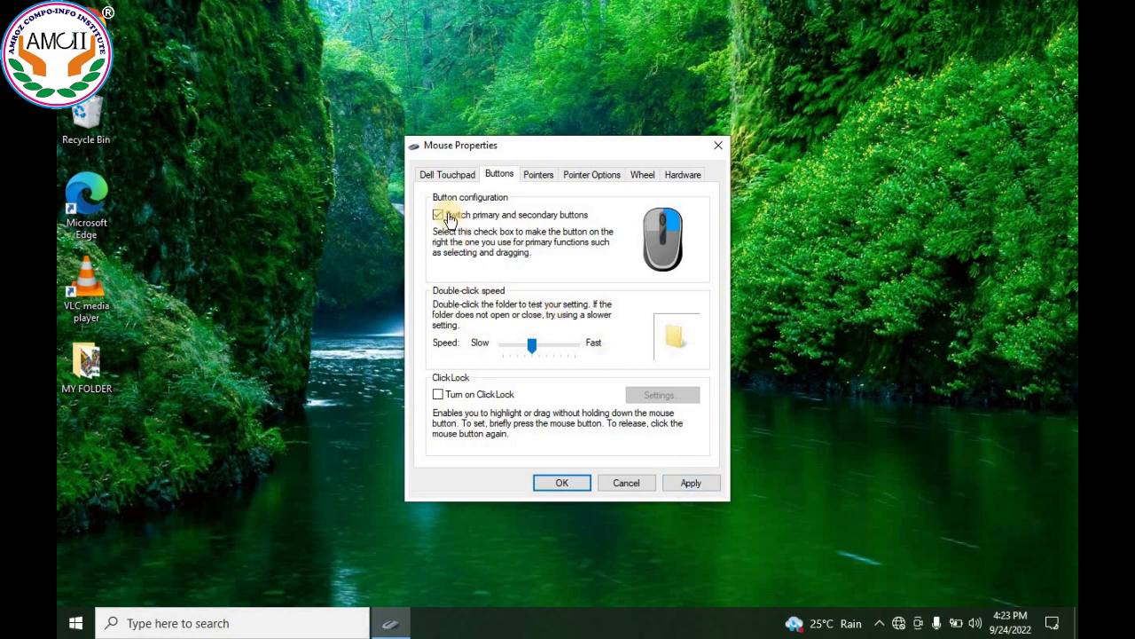
click(691, 485)
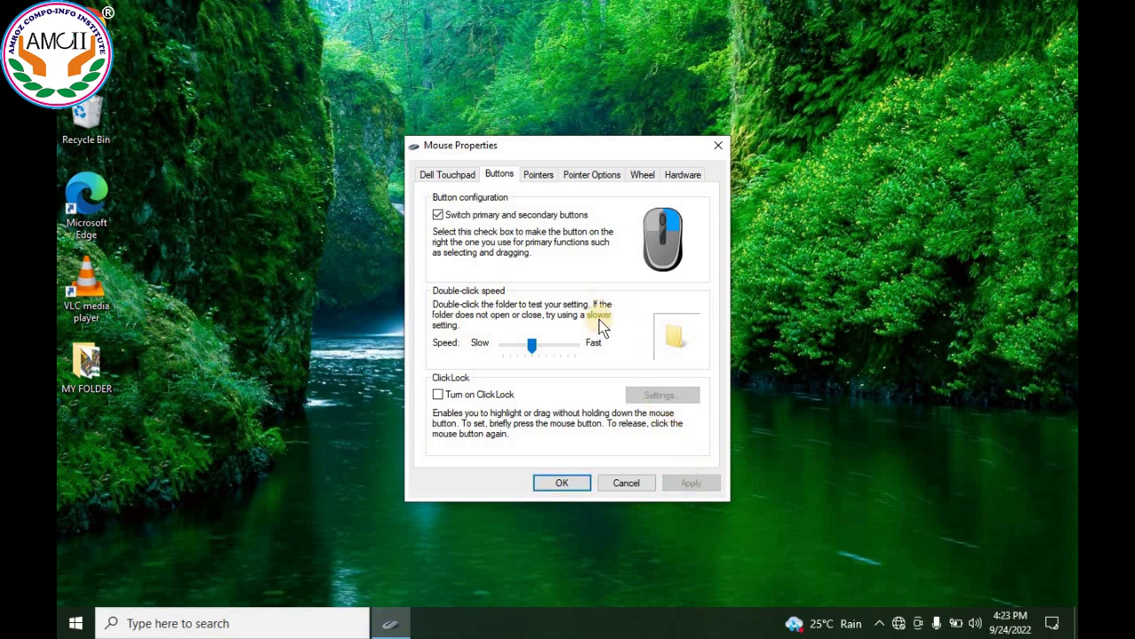
click(564, 485)
Test the switched mouse buttons by opening and dismissing context menus on the desktop icons and empty desktop
click(233, 119)
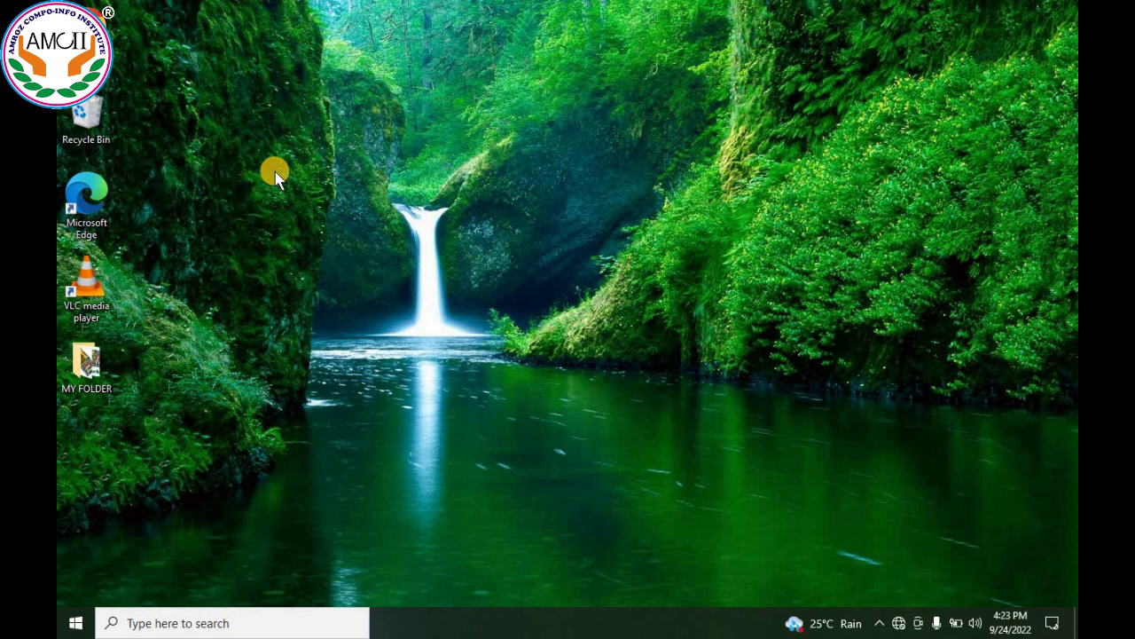
double_click(87, 114)
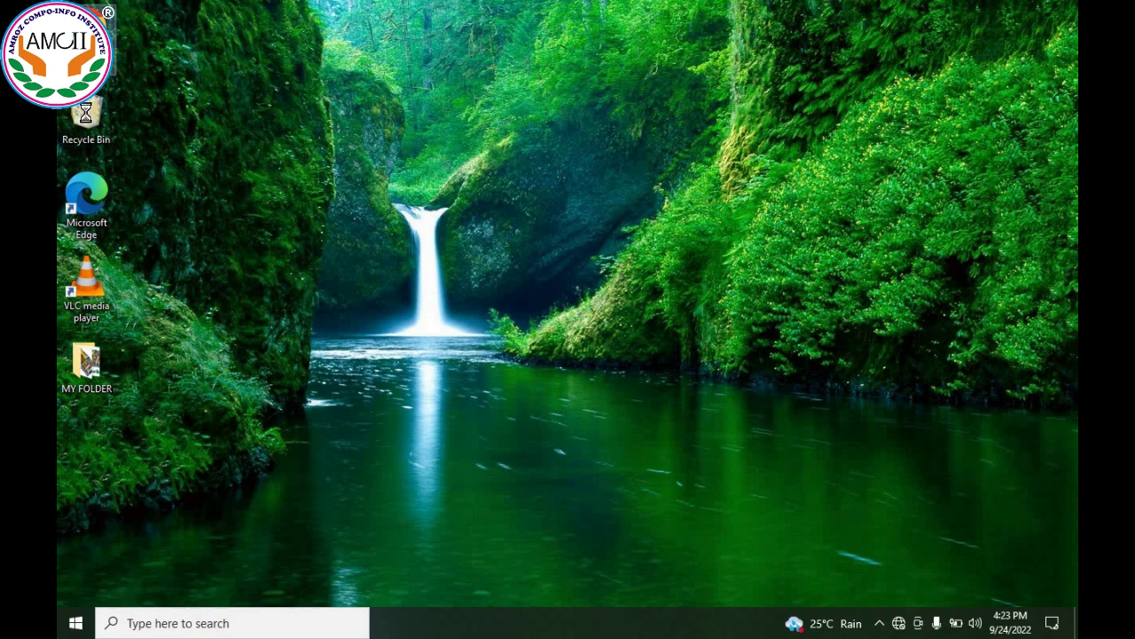
right_click(86, 114)
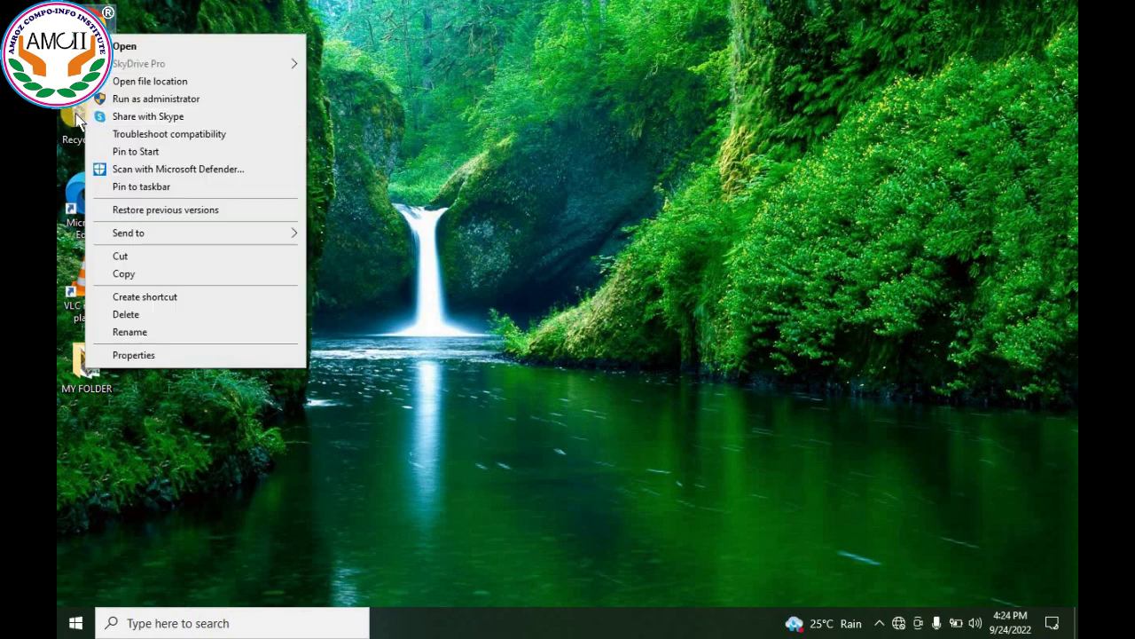
right_click(78, 132)
right_click(64, 193)
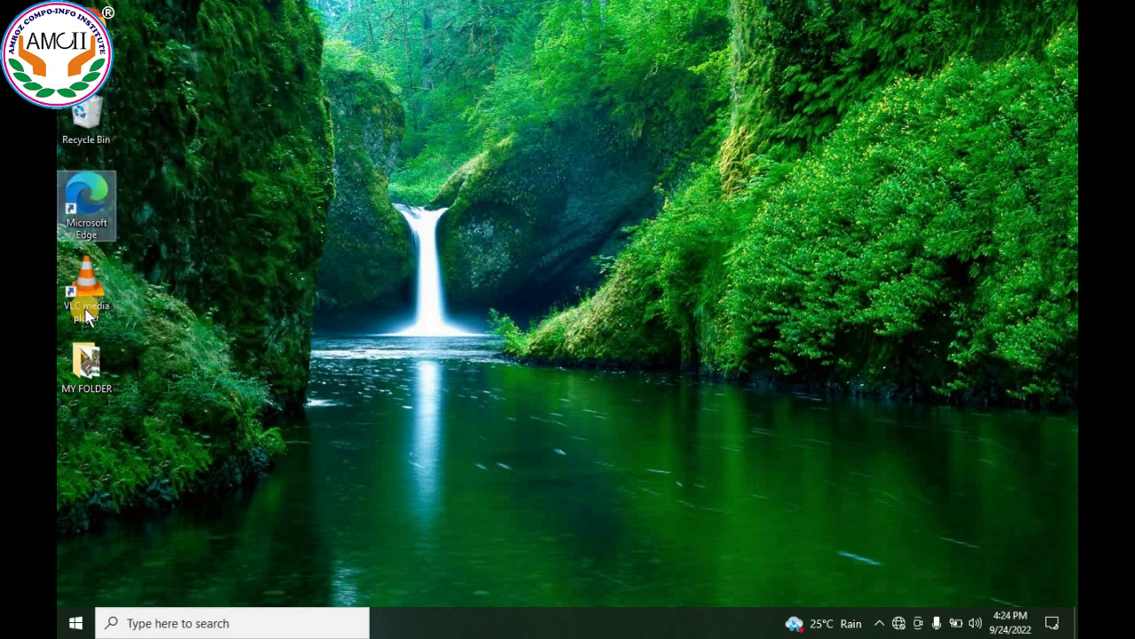
click(268, 84)
right_click(267, 81)
mouse_move(300, 111)
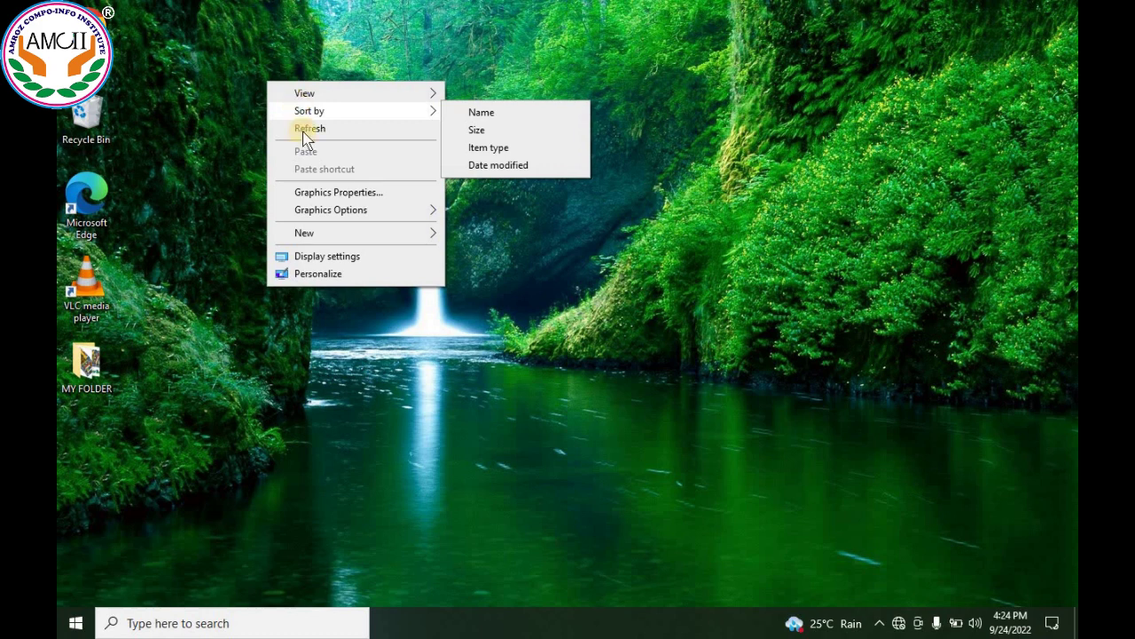
click(340, 352)
right_click(340, 352)
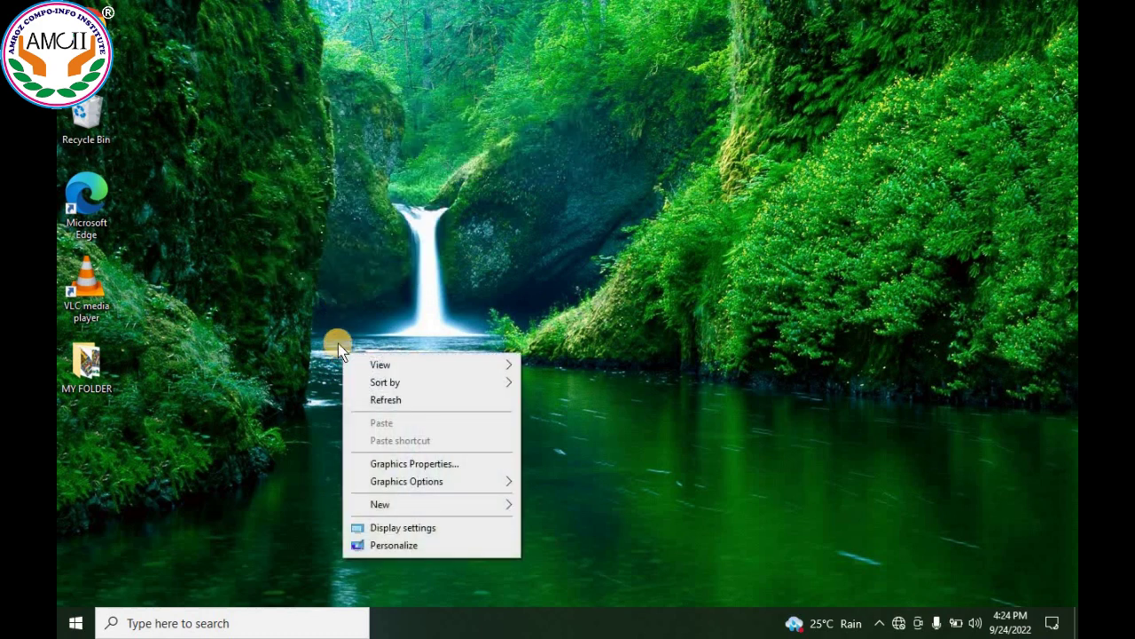
click(297, 284)
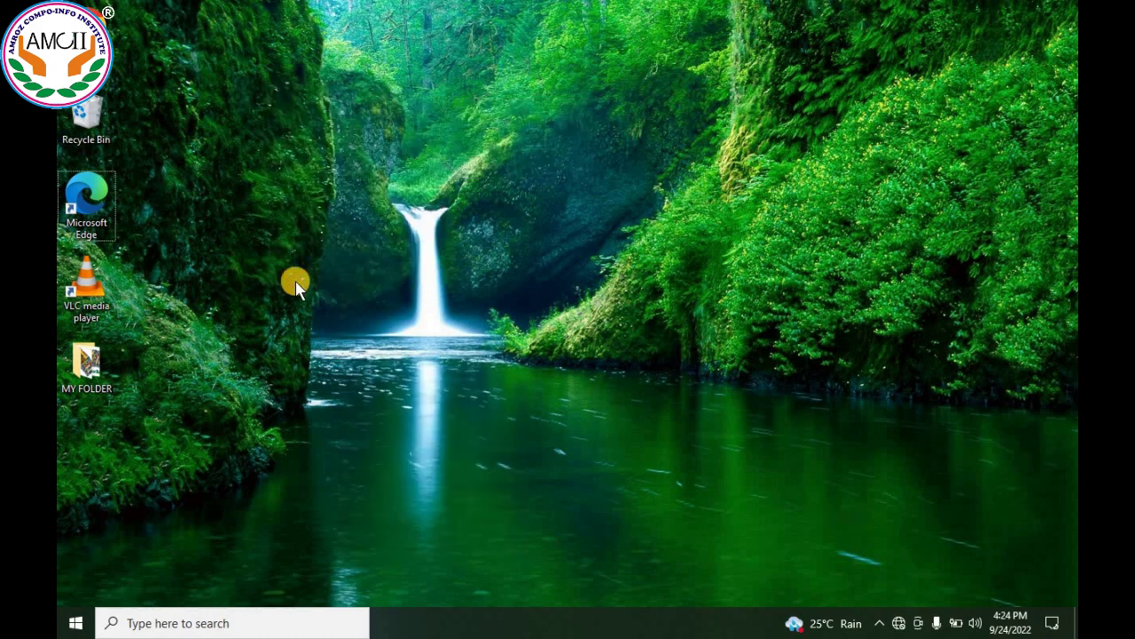
Reopen Mouse Properties with main.cpl and turn off switching of the primary and secondary buttons
key(super+r)
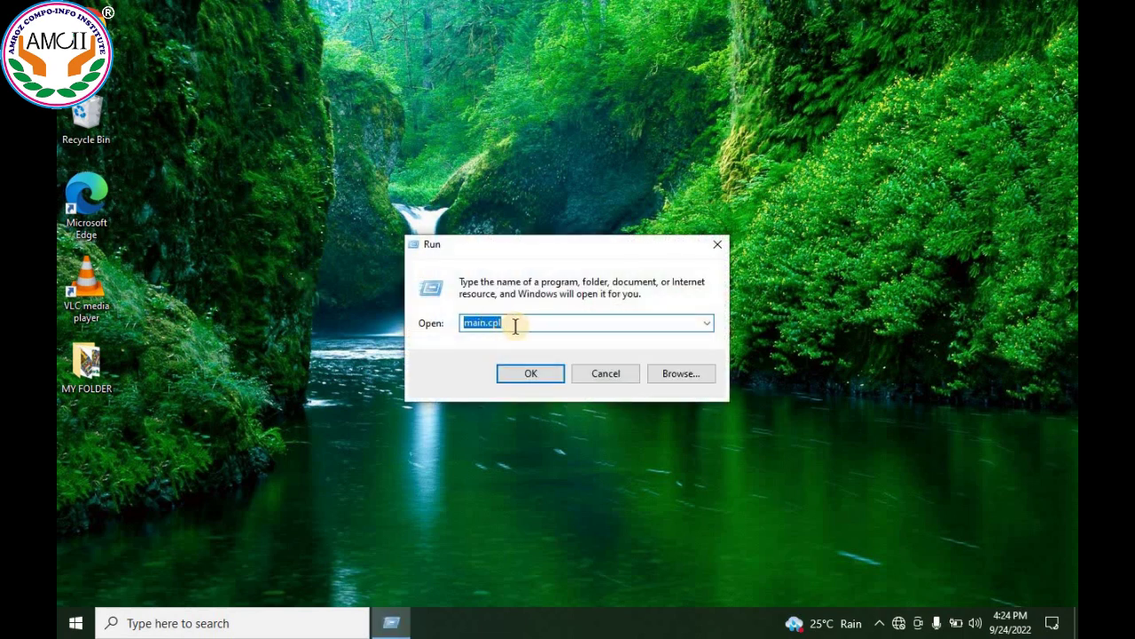
click(551, 372)
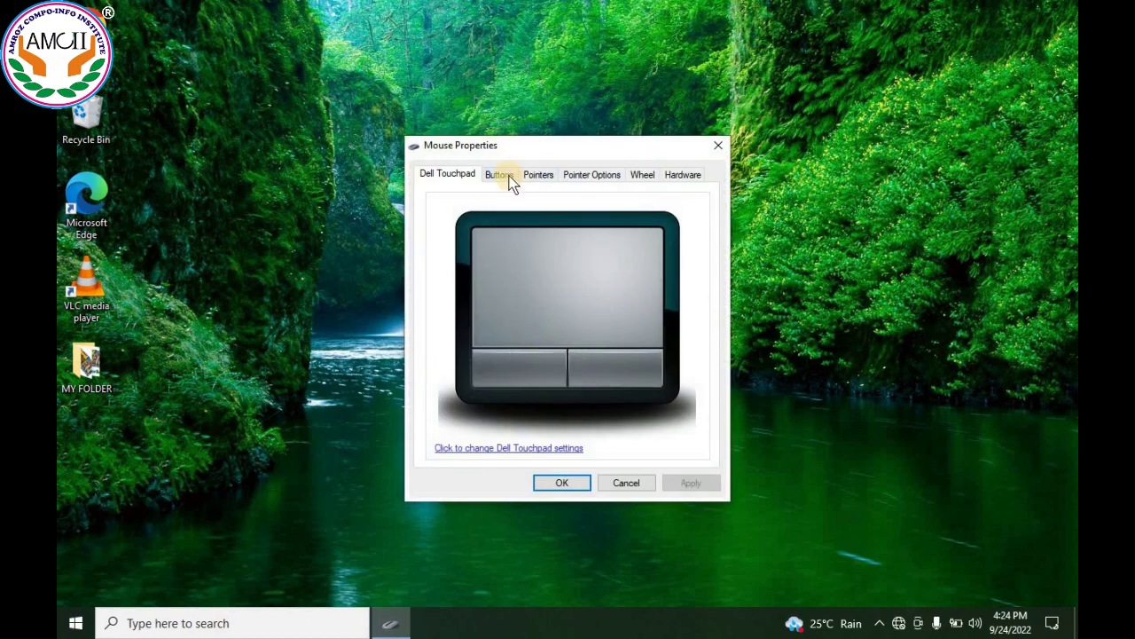
click(502, 175)
click(438, 215)
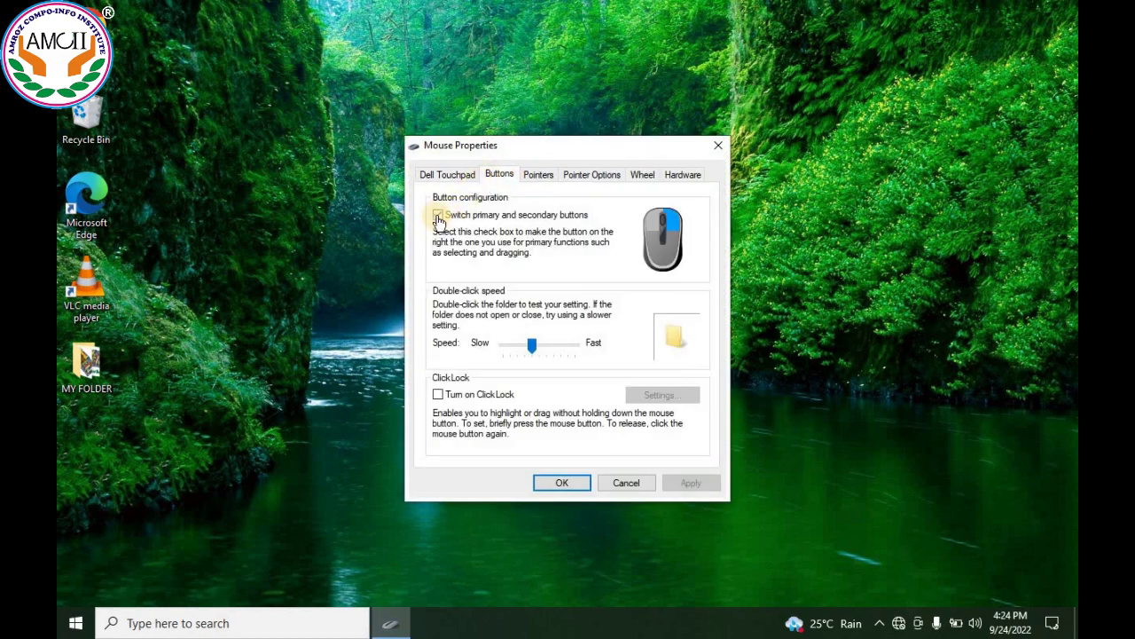
click(438, 215)
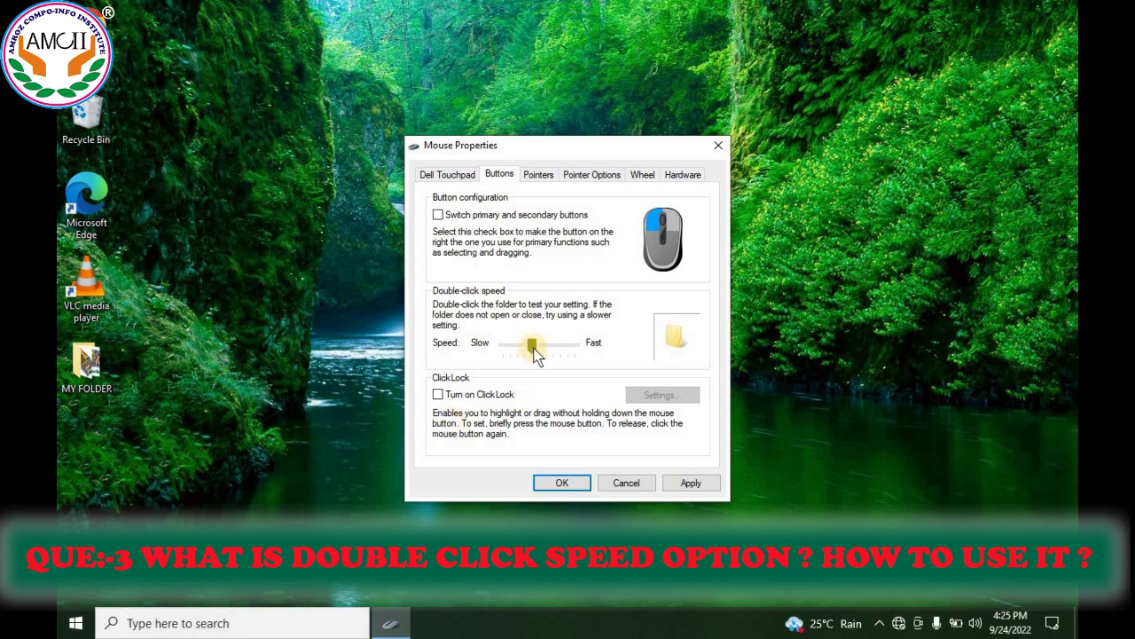
Apply the slowest double-click speed and test it by opening MY FOLDER from the desktop, closing the folder window again
drag(526, 344, 504, 344)
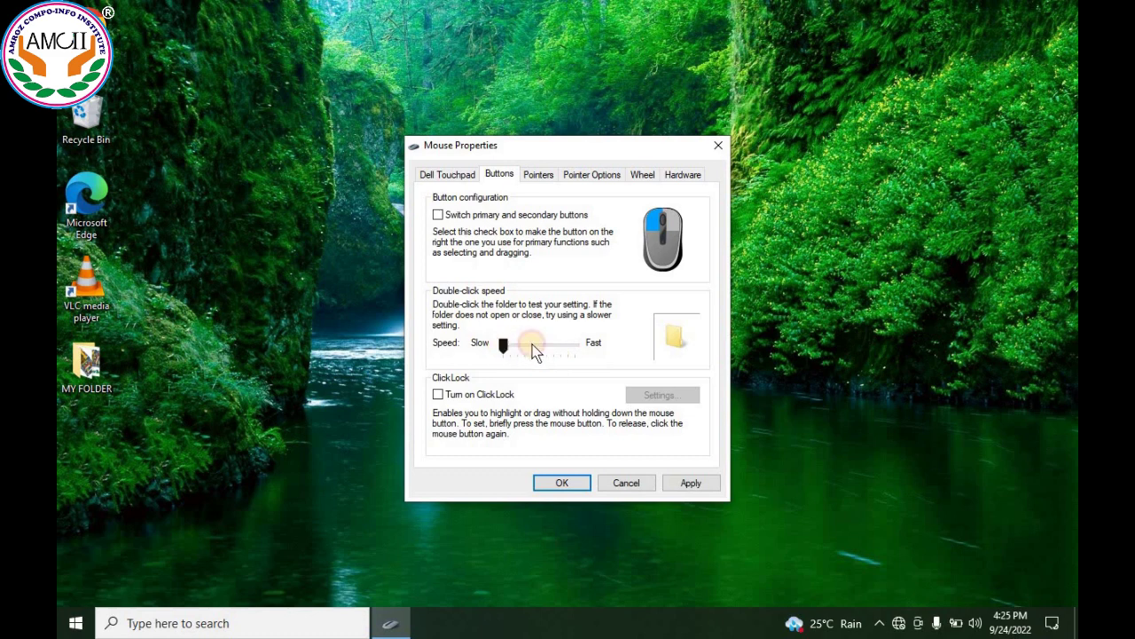
drag(535, 350, 497, 344)
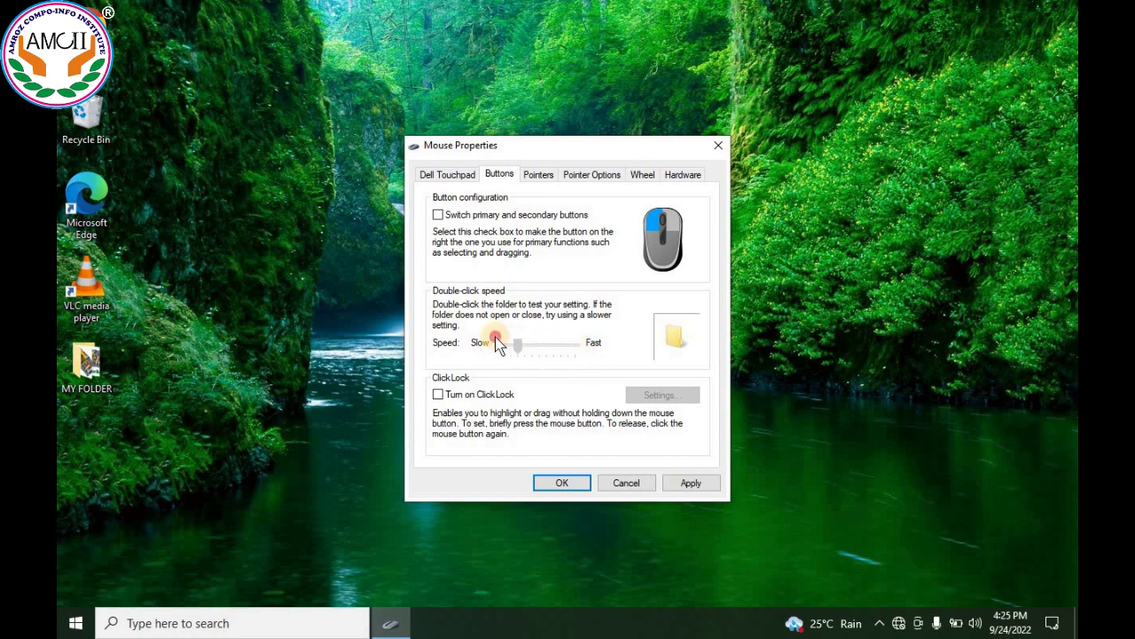
click(690, 485)
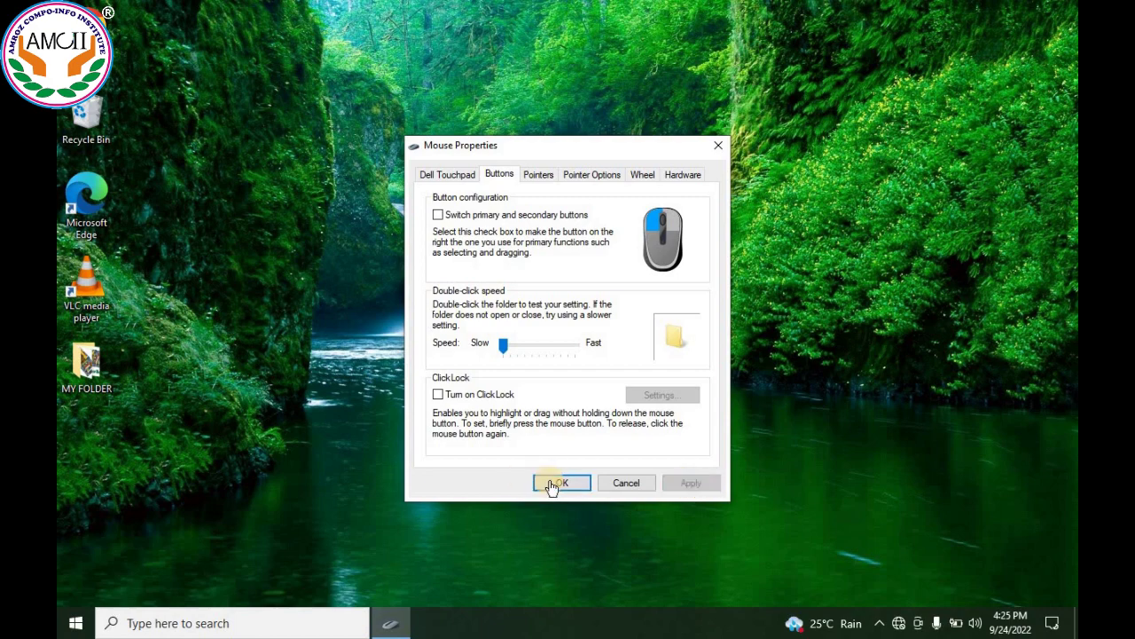
click(559, 481)
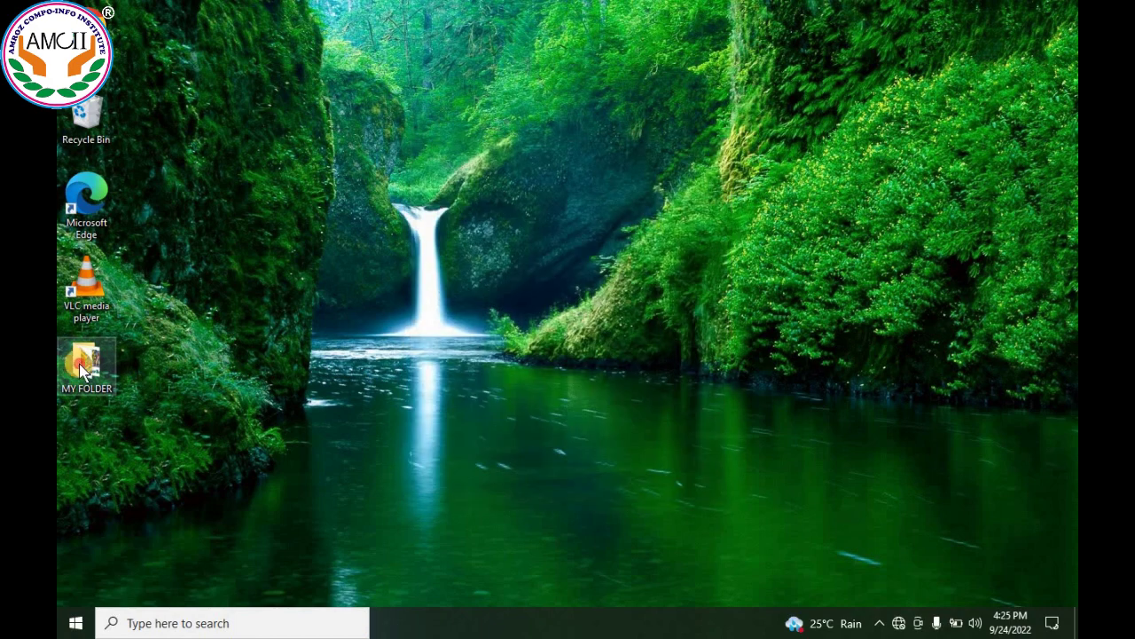
double_click(81, 371)
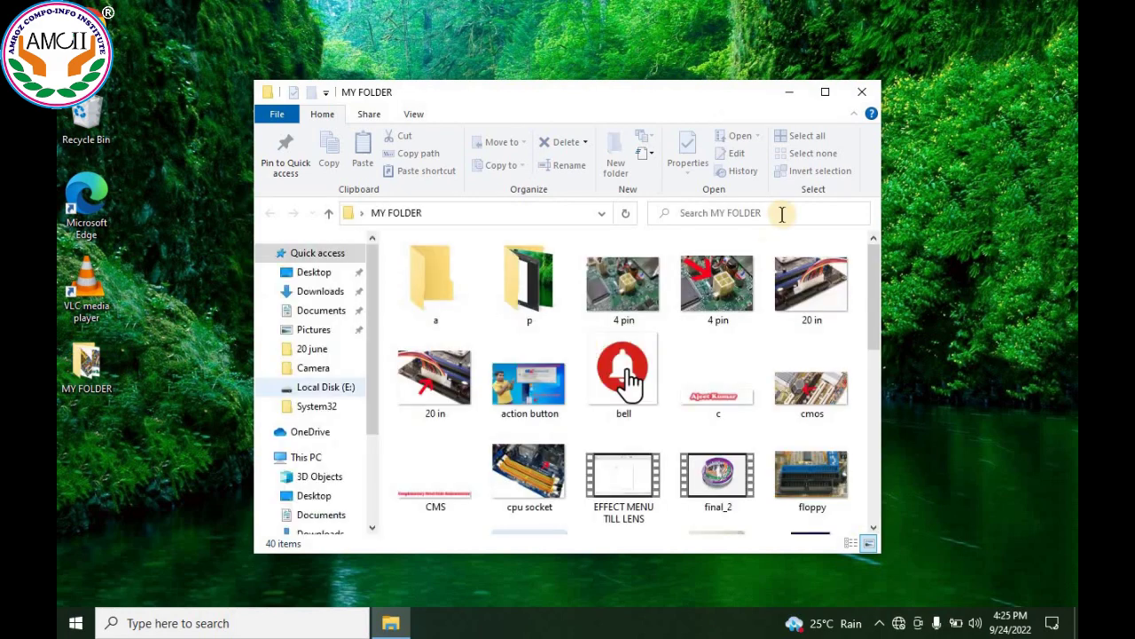
click(862, 92)
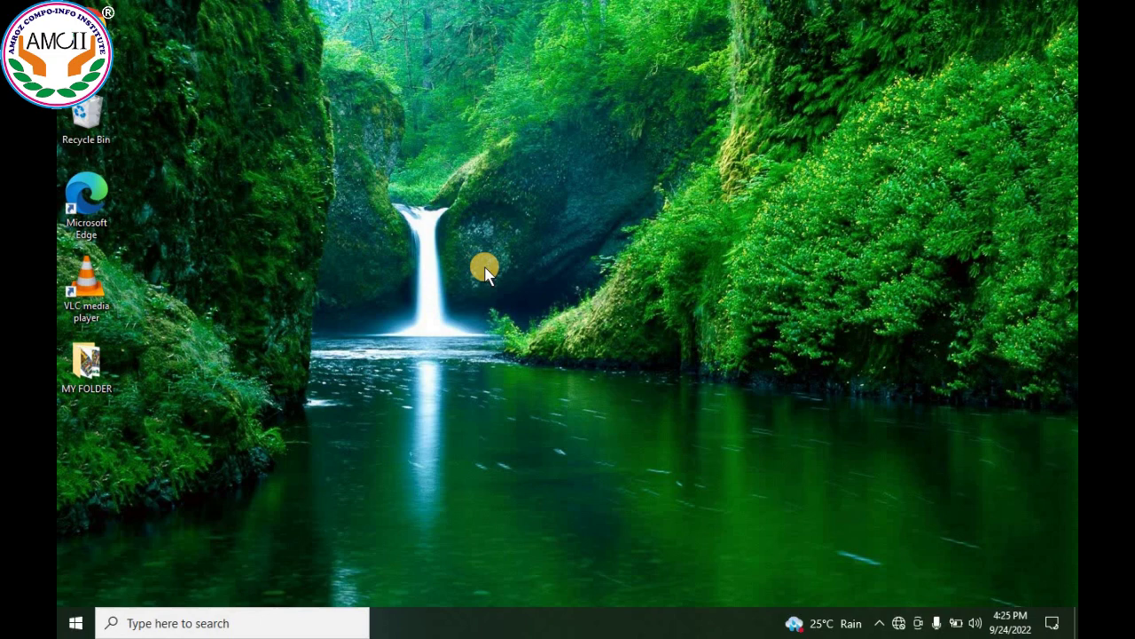
Reopen Mouse Properties, set the double-click speed to the fastest setting, and apply it
key(super+r)
key(Return)
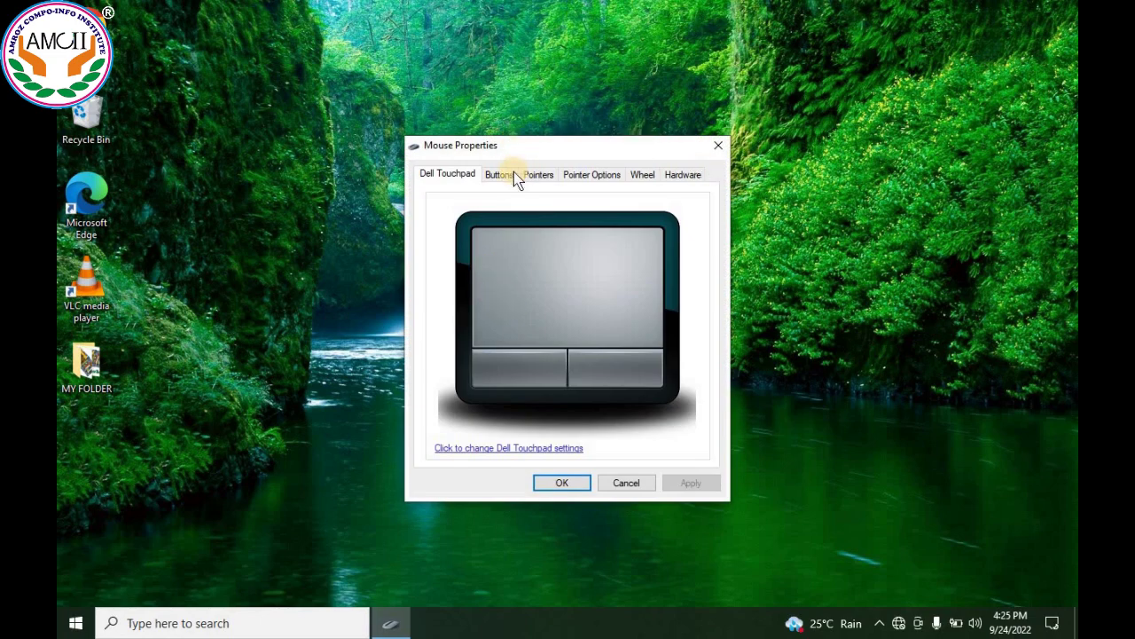
click(501, 176)
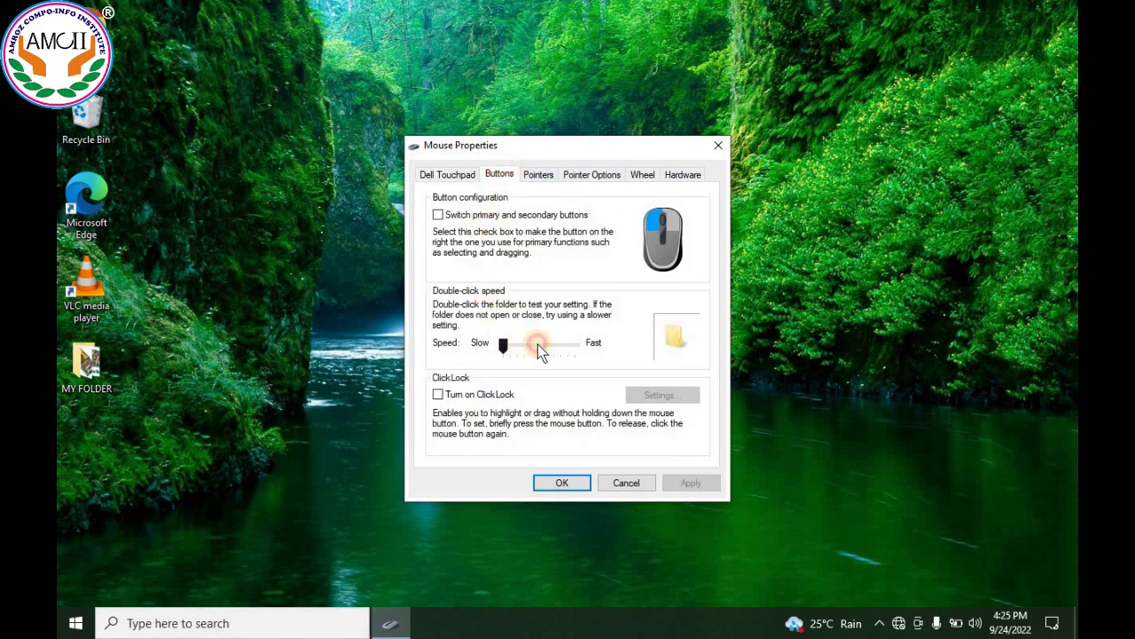
drag(542, 351, 577, 345)
click(698, 486)
click(566, 483)
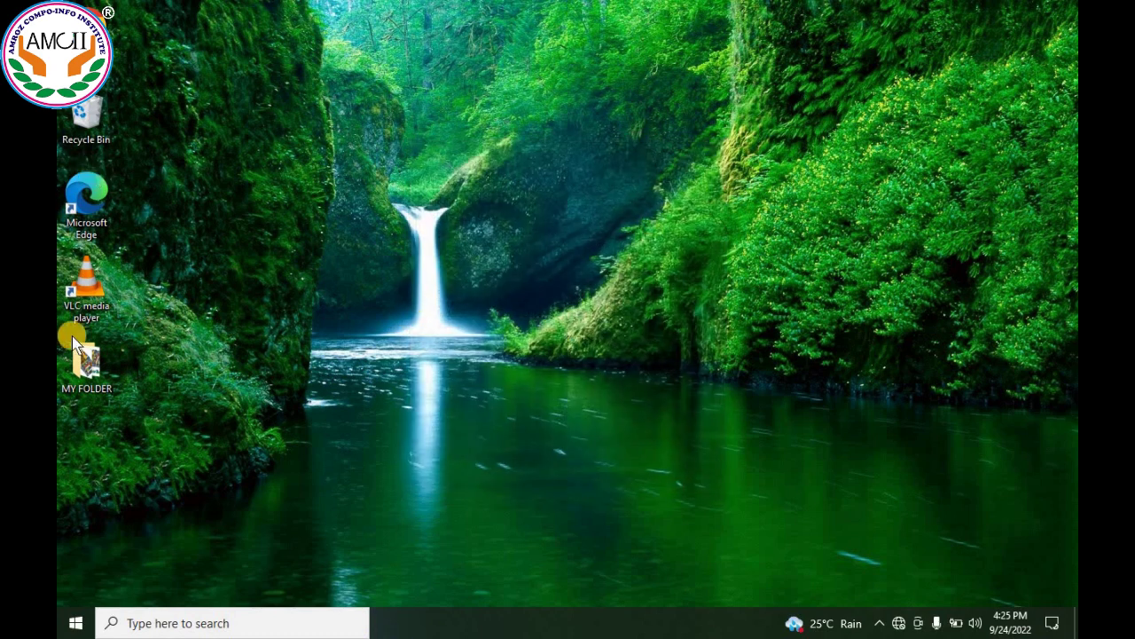
Test the fastest double-click speed by opening MY FOLDER from the desktop, and close the folder window
click(72, 342)
click(83, 356)
double_click(87, 360)
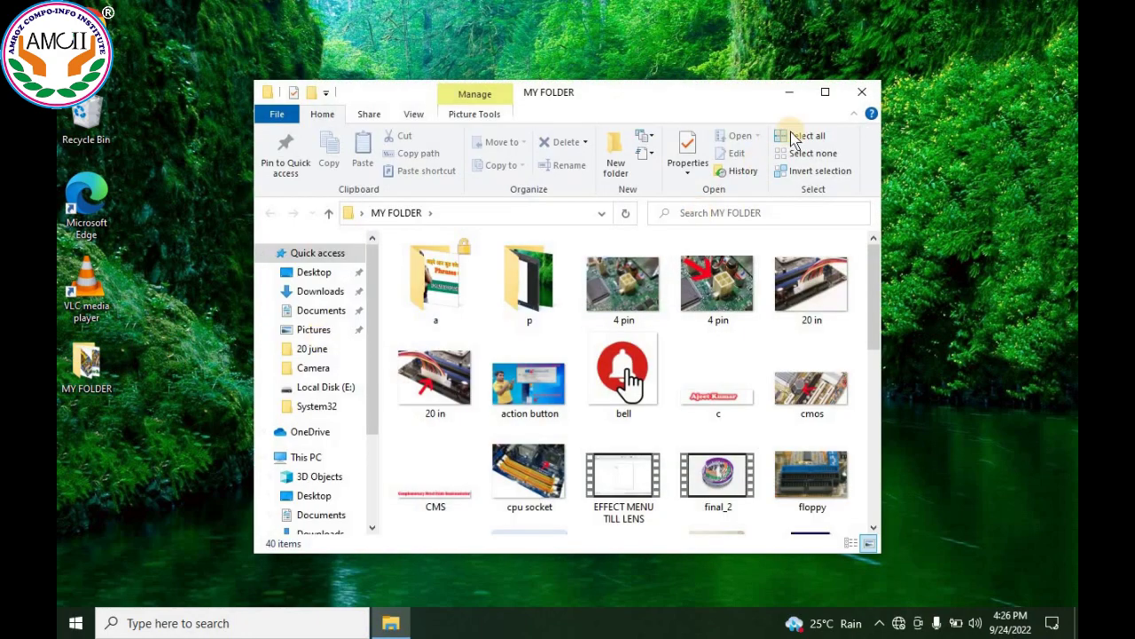
click(861, 91)
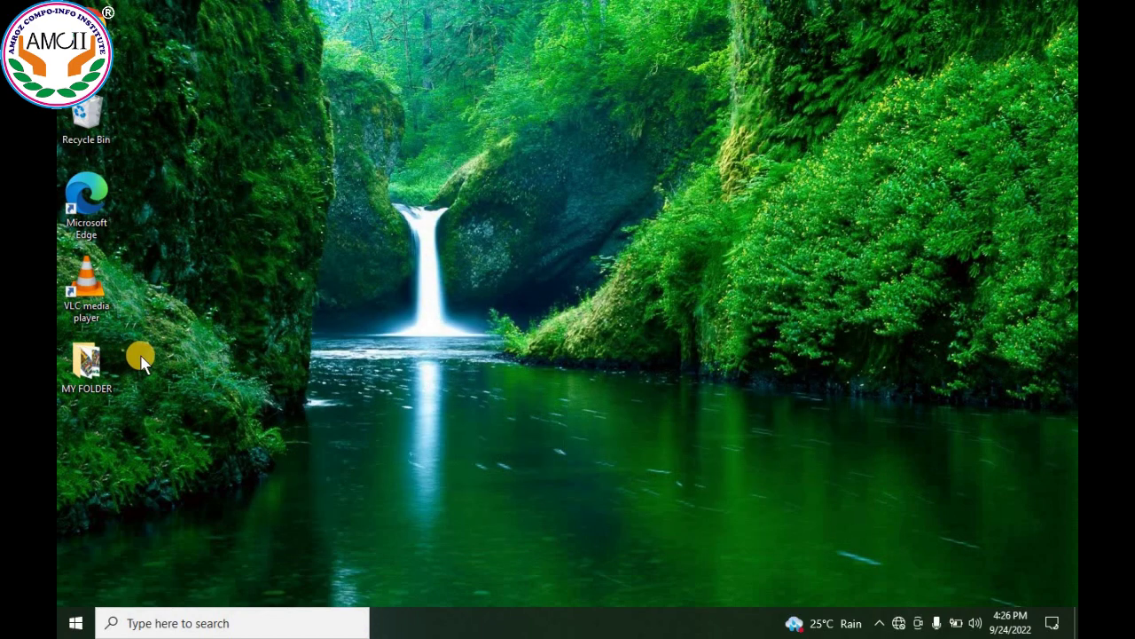
Reopen Mouse Properties, set the double-click speed to the middle of its range, and accept the change
key(super+r)
key(Return)
click(501, 175)
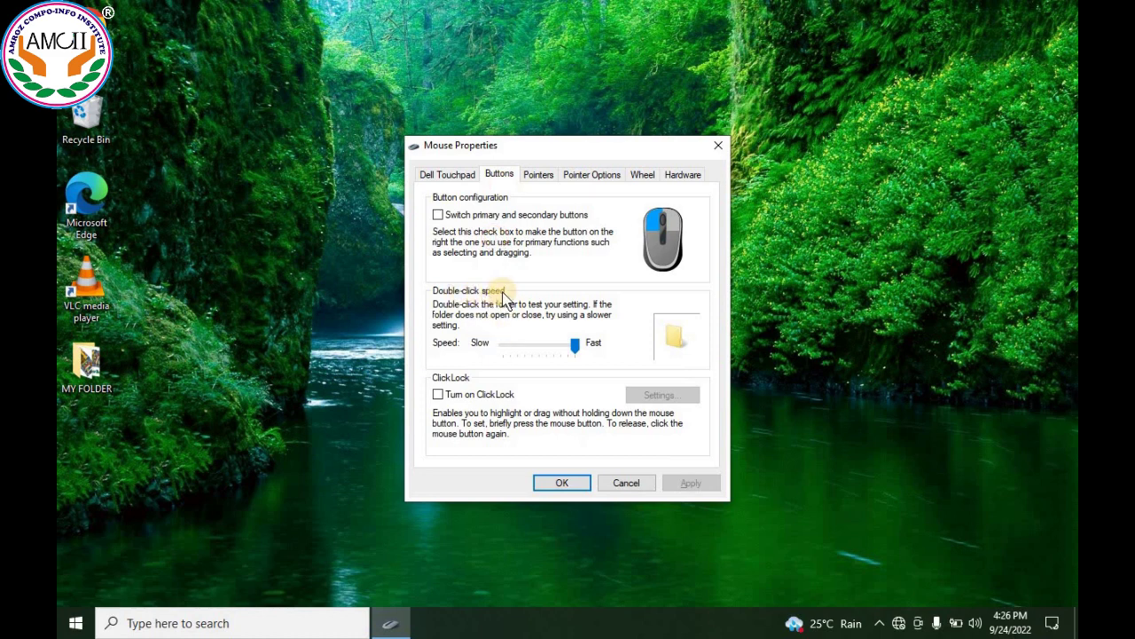
drag(573, 346, 534, 355)
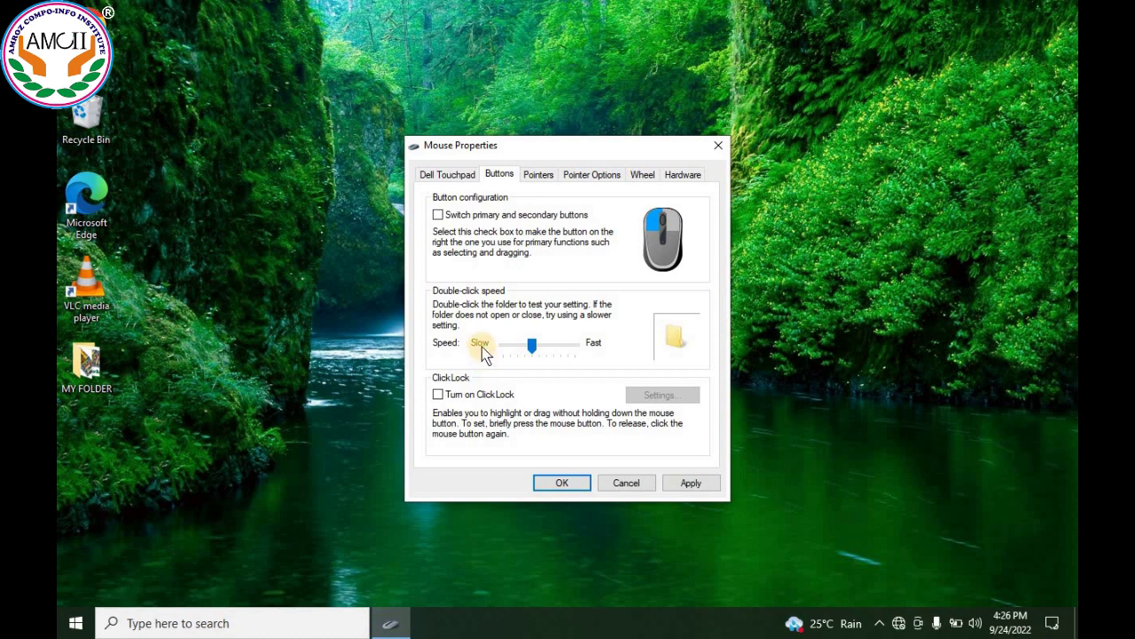
mouse_move(532, 345)
mouse_down()
mouse_move(507, 355)
mouse_move(538, 356)
mouse_up()
mouse_move(543, 353)
mouse_down()
mouse_move(592, 353)
mouse_move(535, 350)
mouse_move(543, 367)
mouse_up()
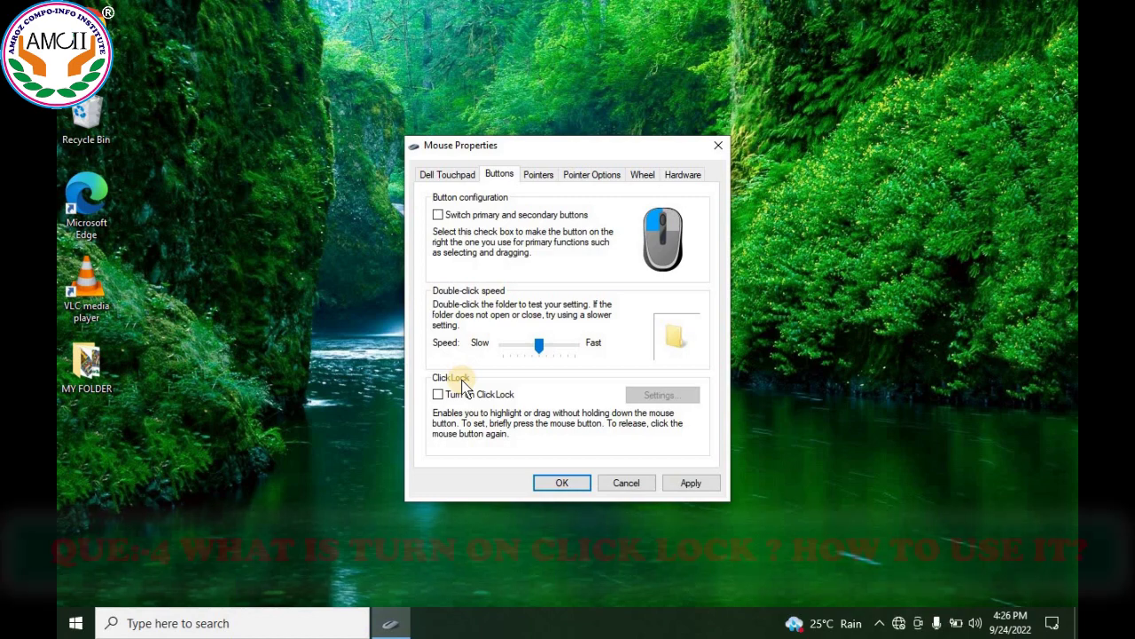
click(564, 482)
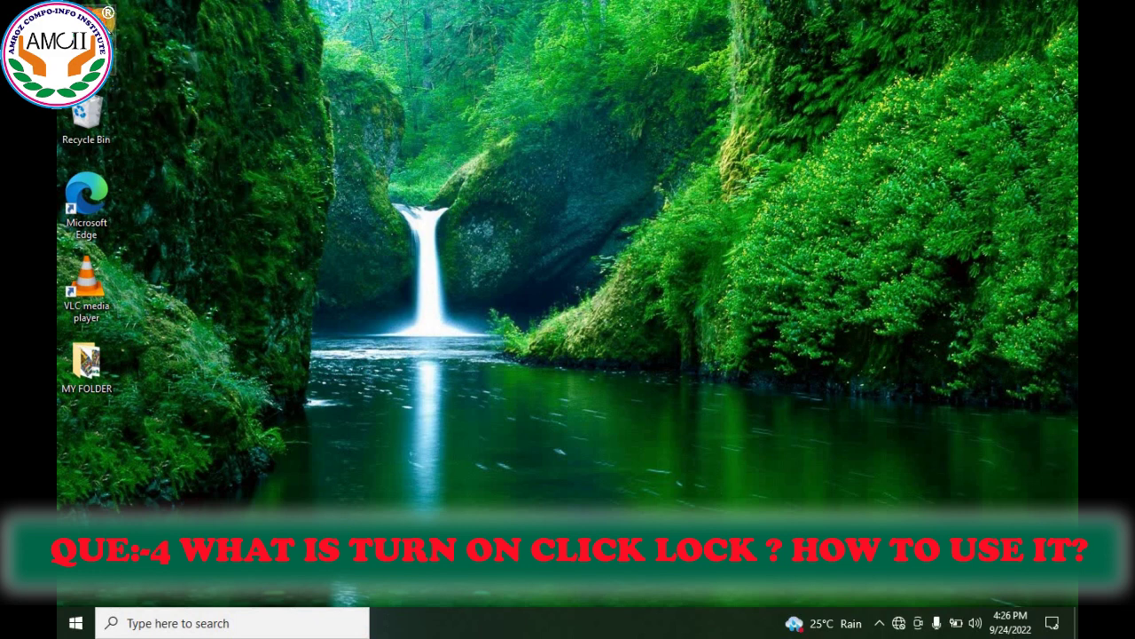
Move the Google Chrome desktop icon below MY FOLDER, and turn on and apply ClickLock in Mouse Properties
drag(93, 31, 103, 444)
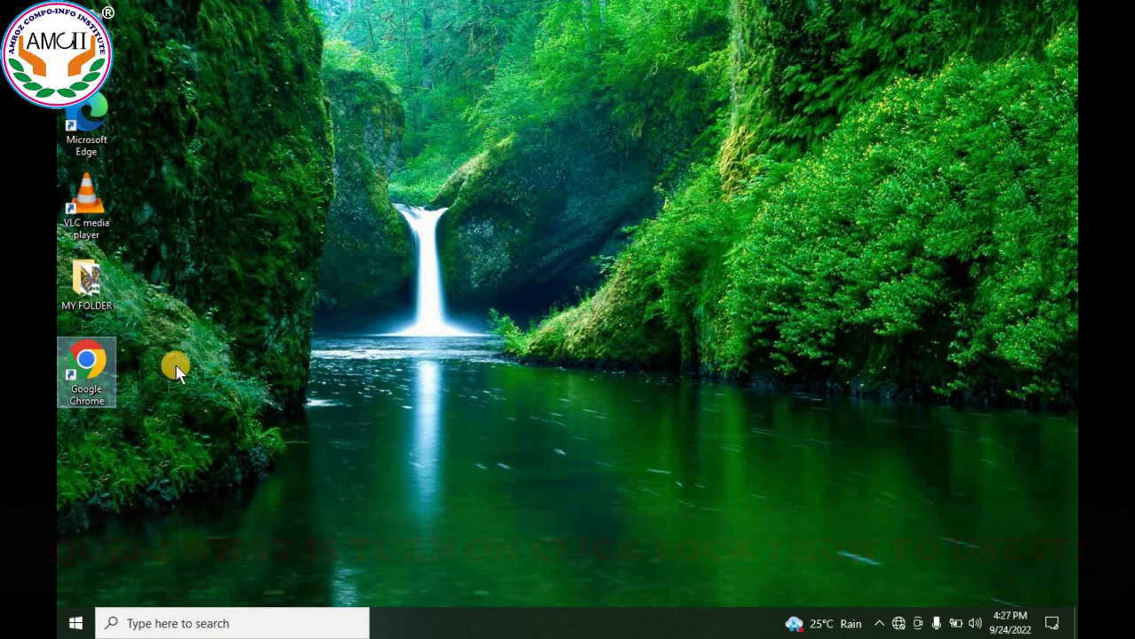
key(super+r)
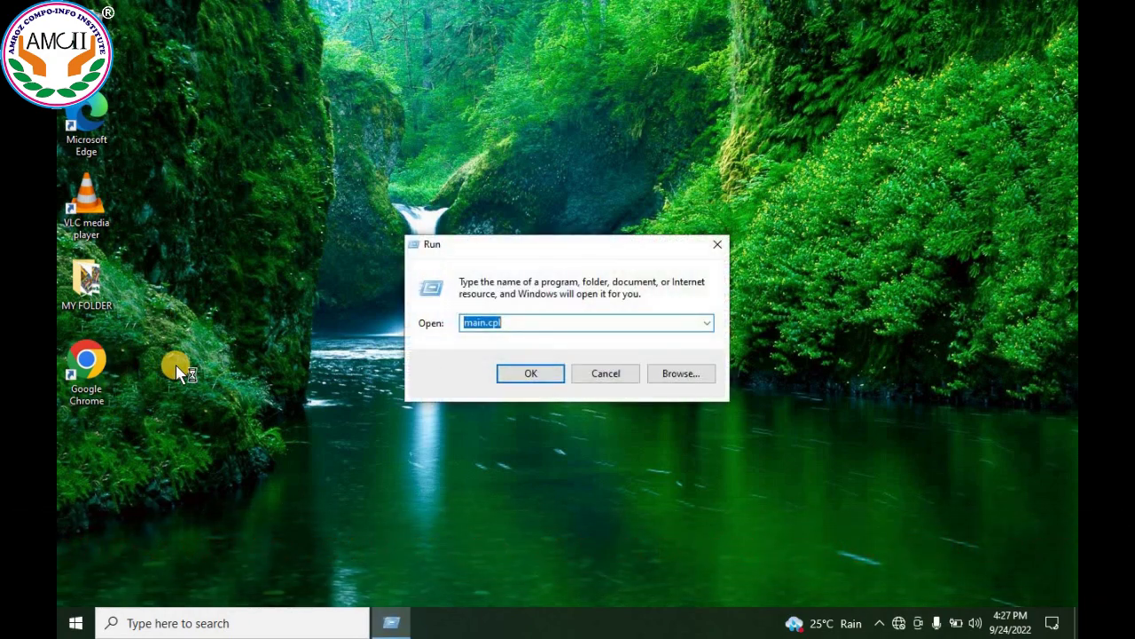
key(Return)
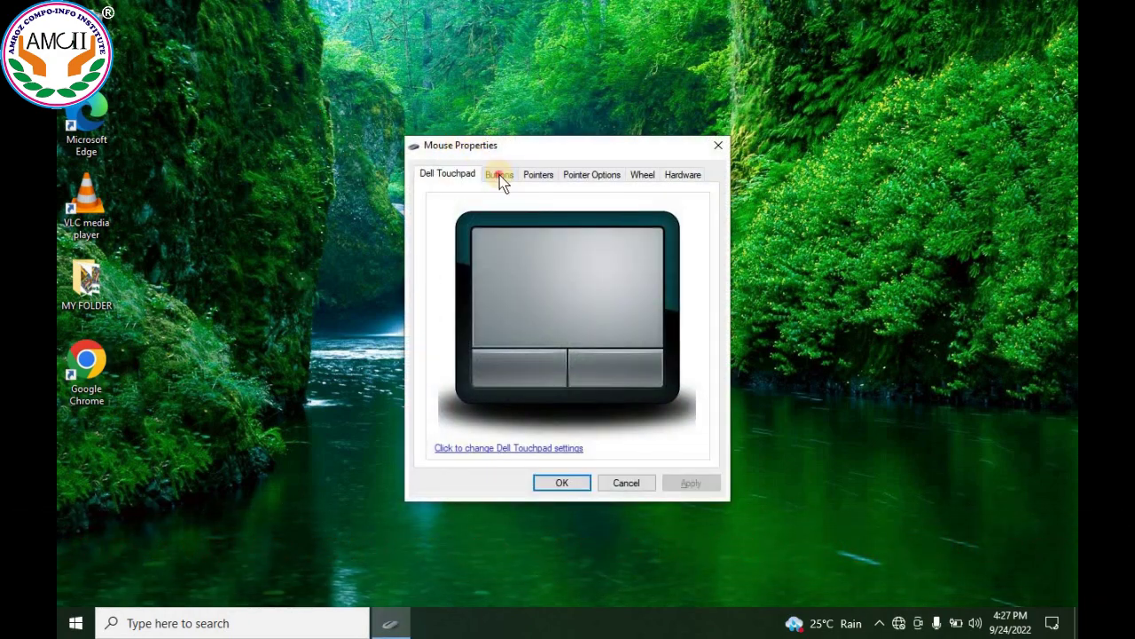
click(499, 174)
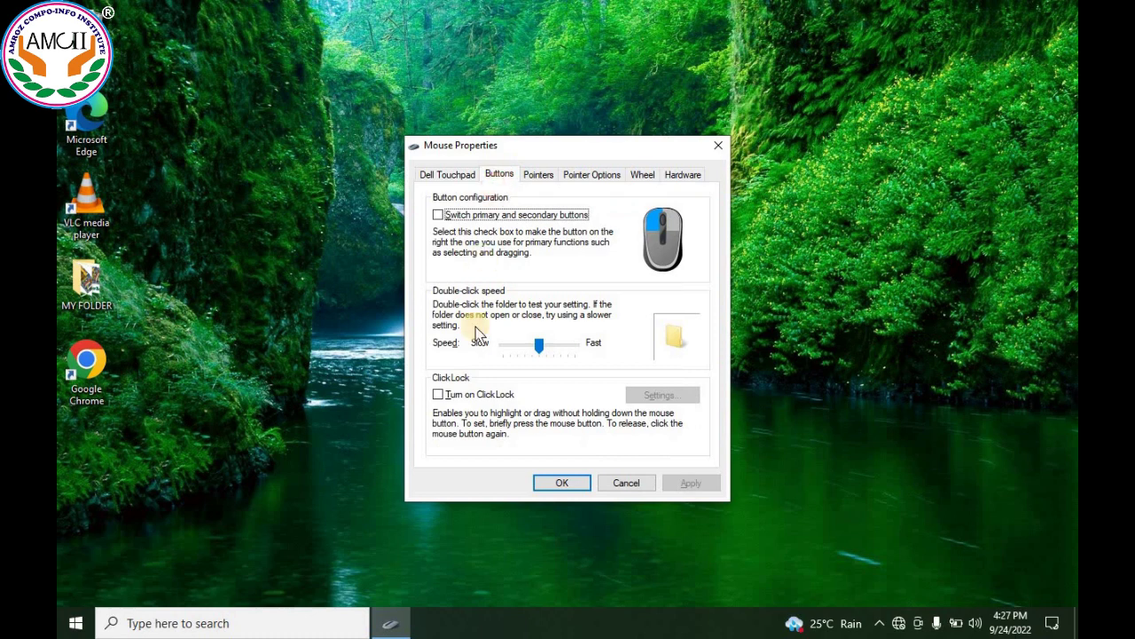
click(438, 394)
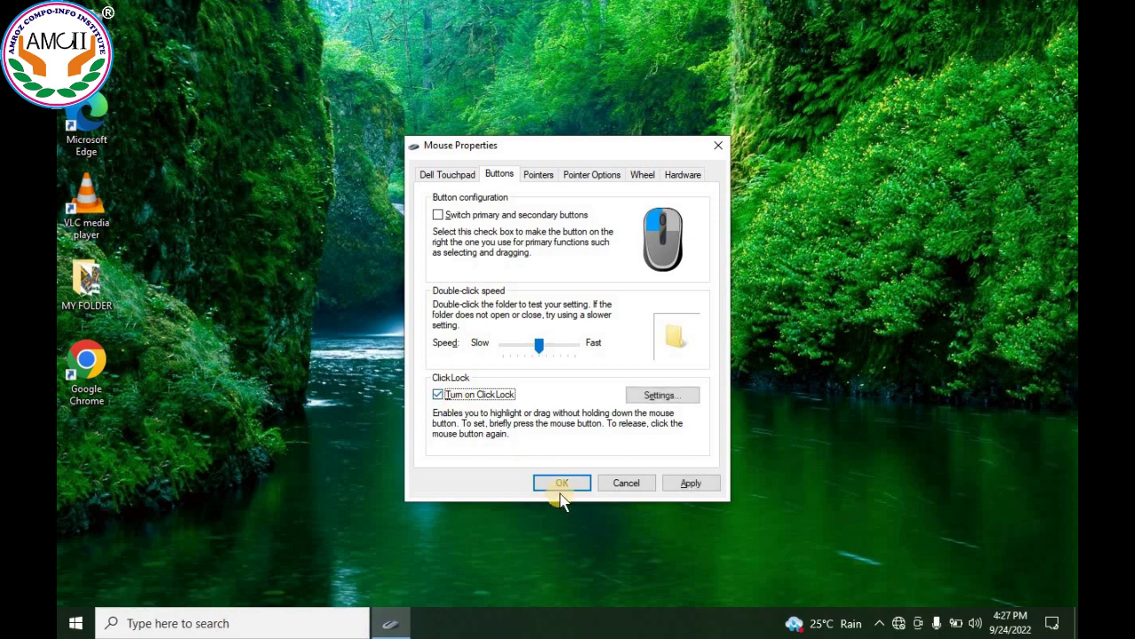
click(690, 481)
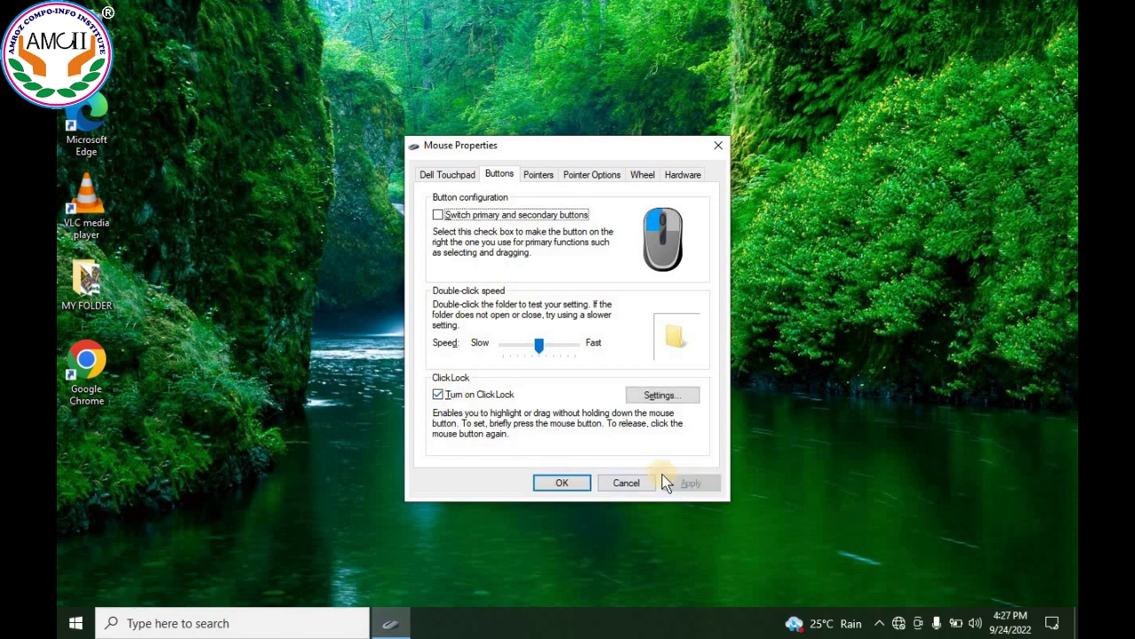
Test ClickLock by moving the Google Chrome icon above Microsoft Edge and Recycle Bin below MY FOLDER, and review the ClickLock hold-time settings
drag(95, 372, 112, 86)
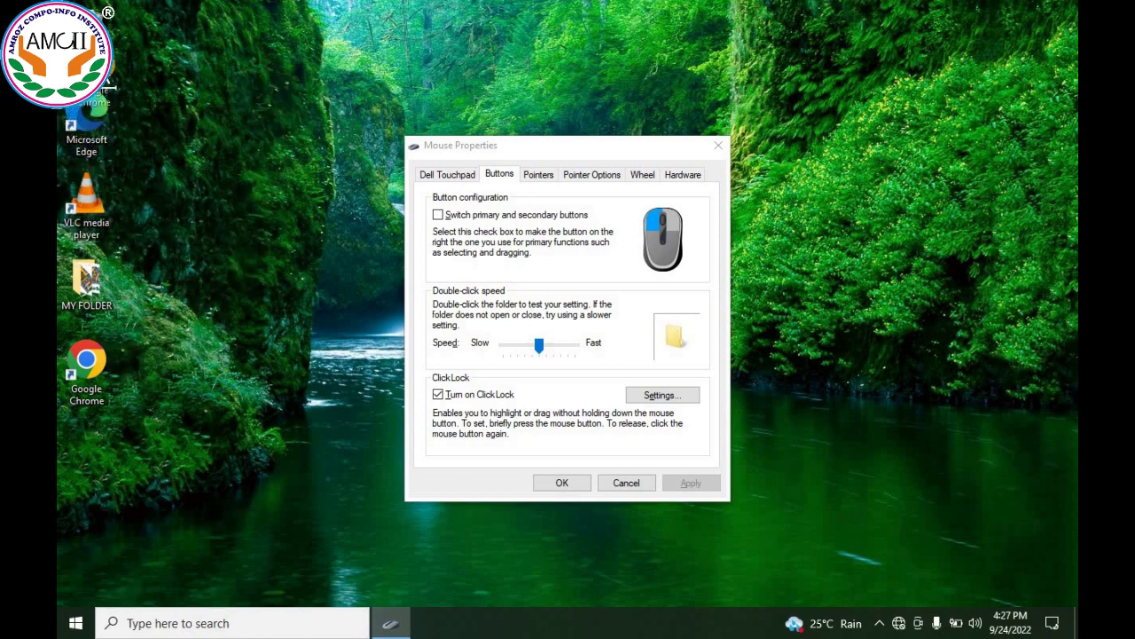
drag(111, 86, 116, 426)
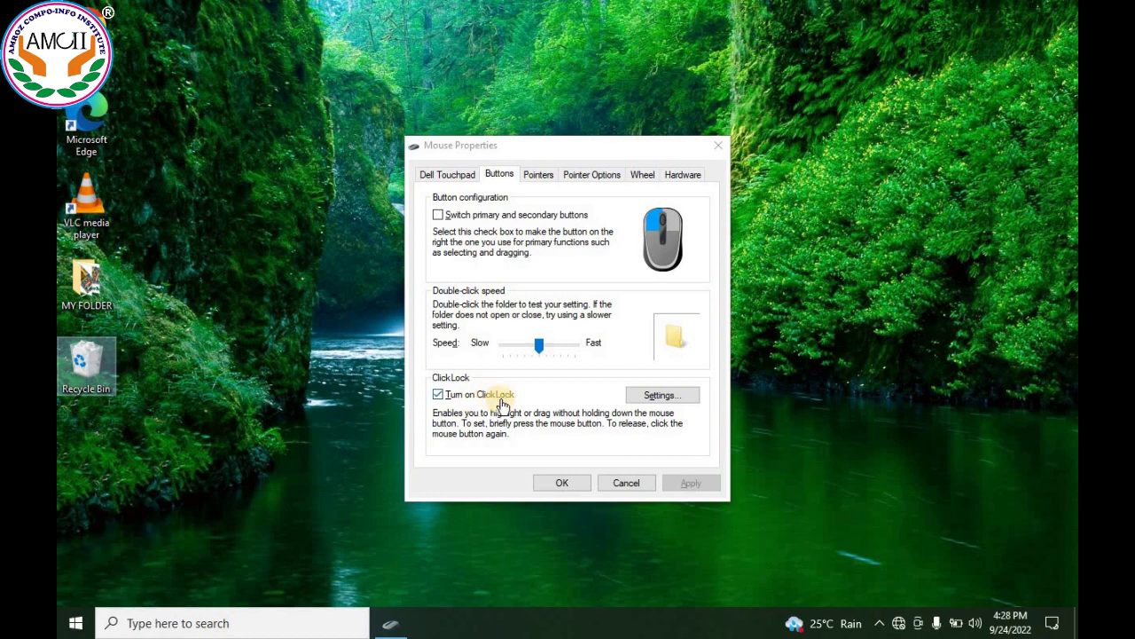
click(666, 394)
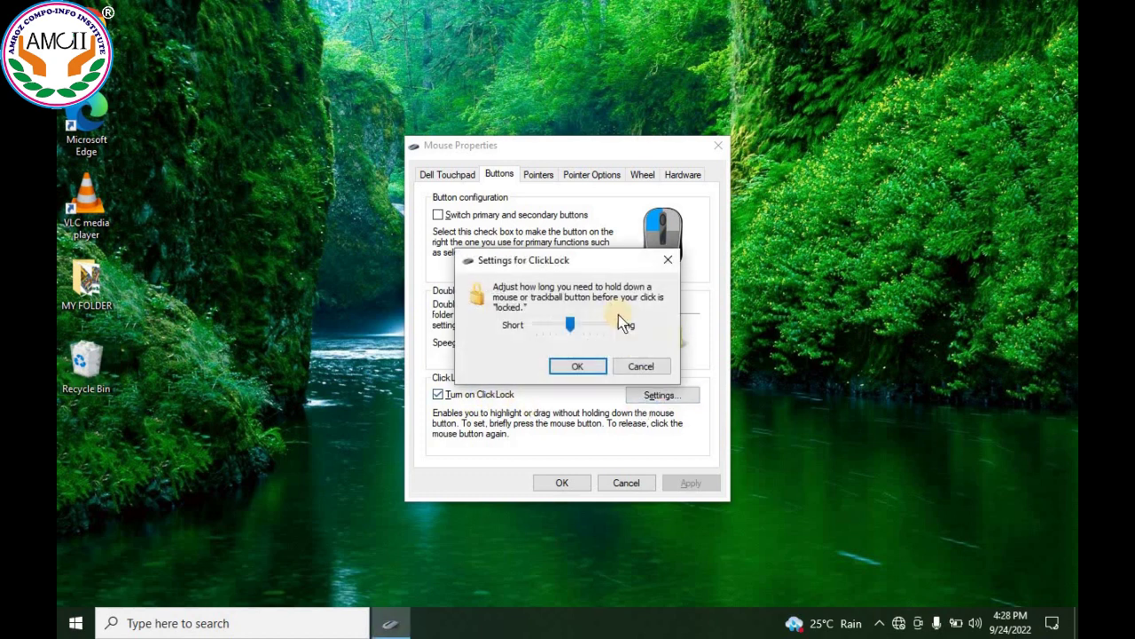
click(575, 366)
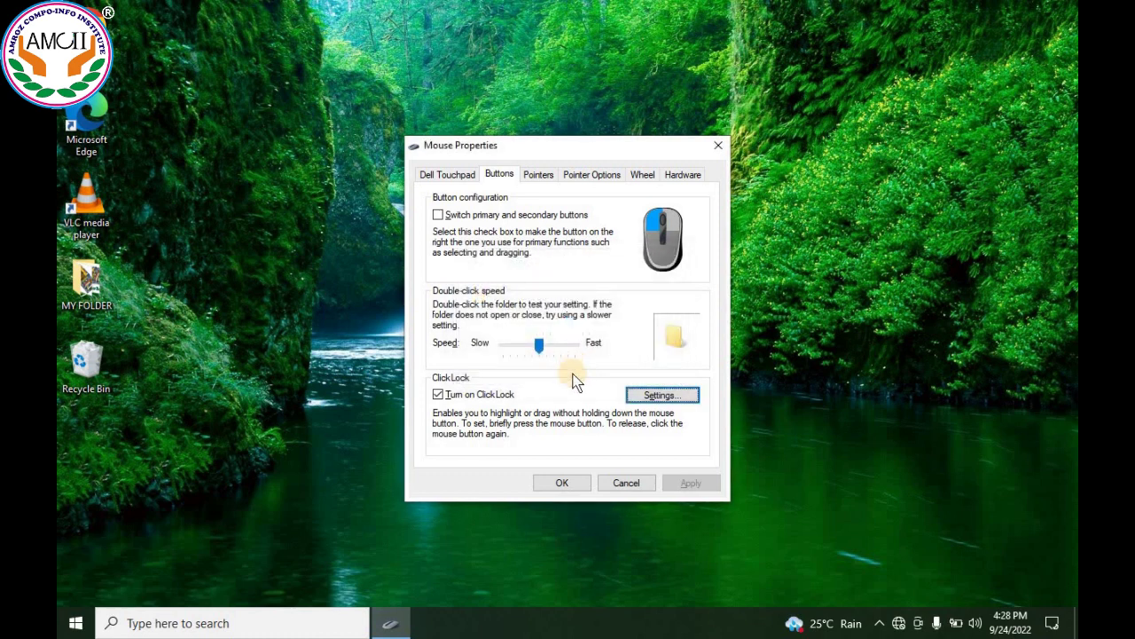
Preview the Magnified (system scheme) mouse pointers, and apply the Windows Black (extra large) (system scheme) pointer scheme
click(540, 176)
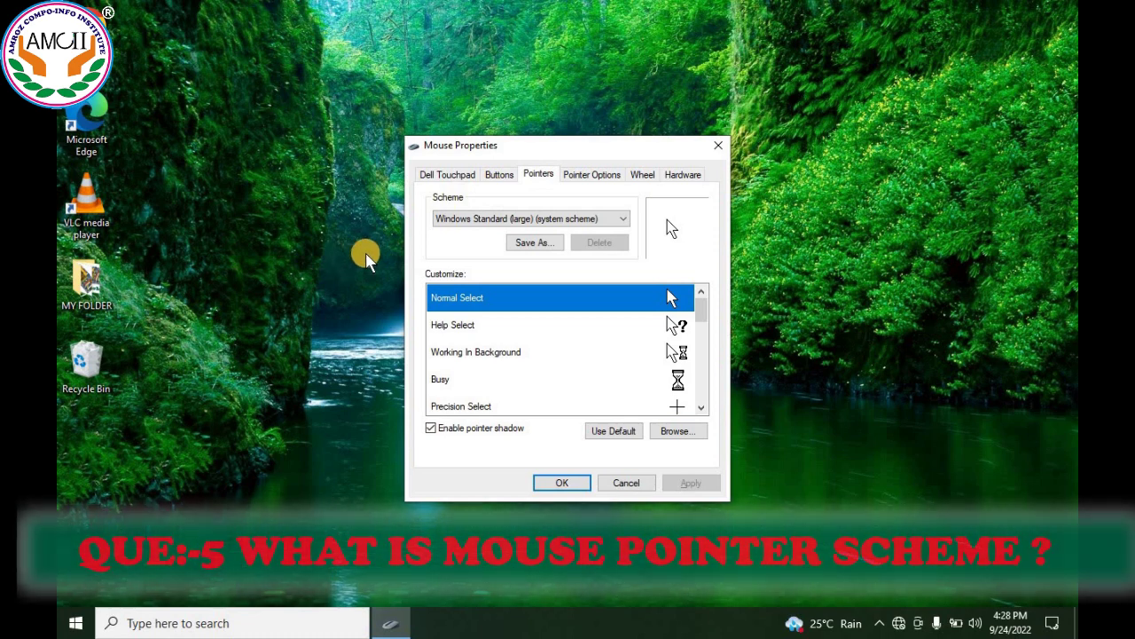
click(624, 222)
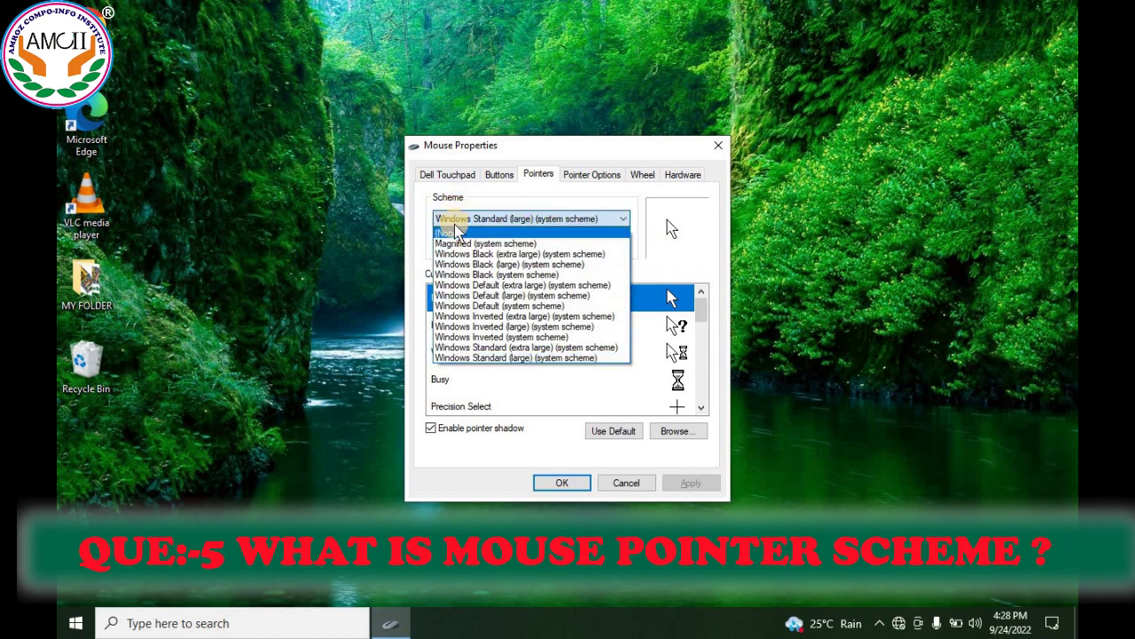
click(467, 244)
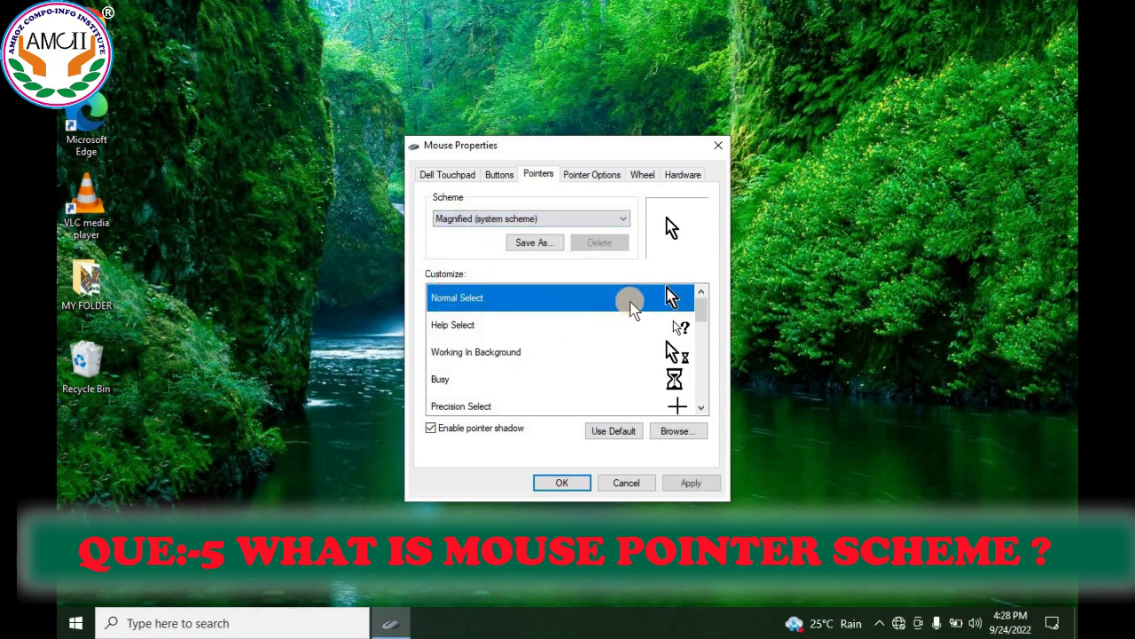
click(622, 218)
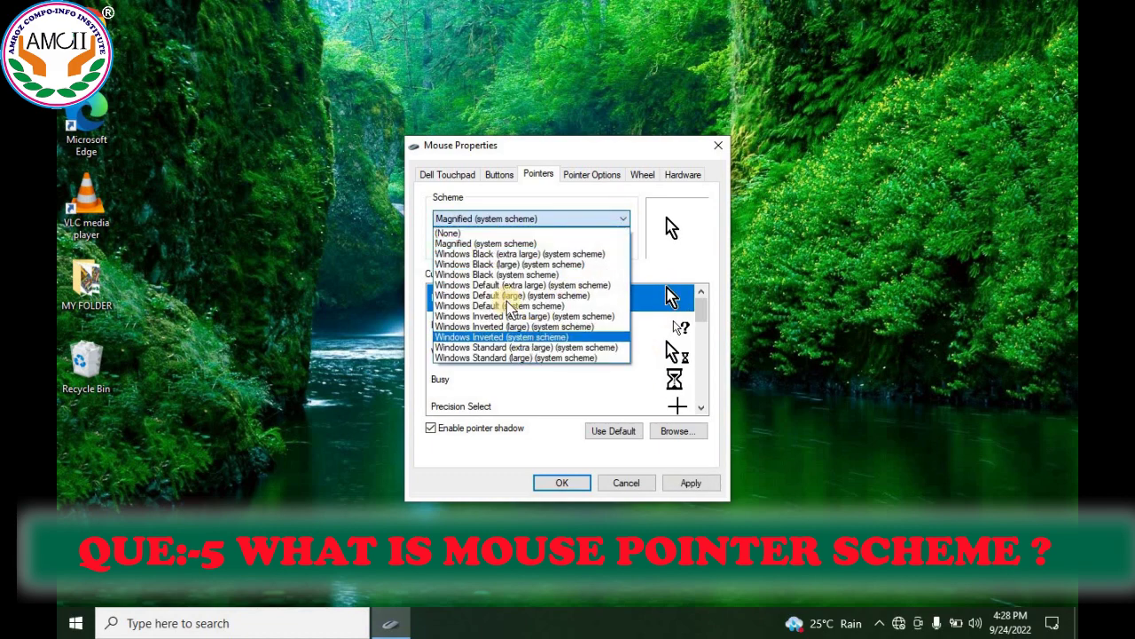
click(510, 254)
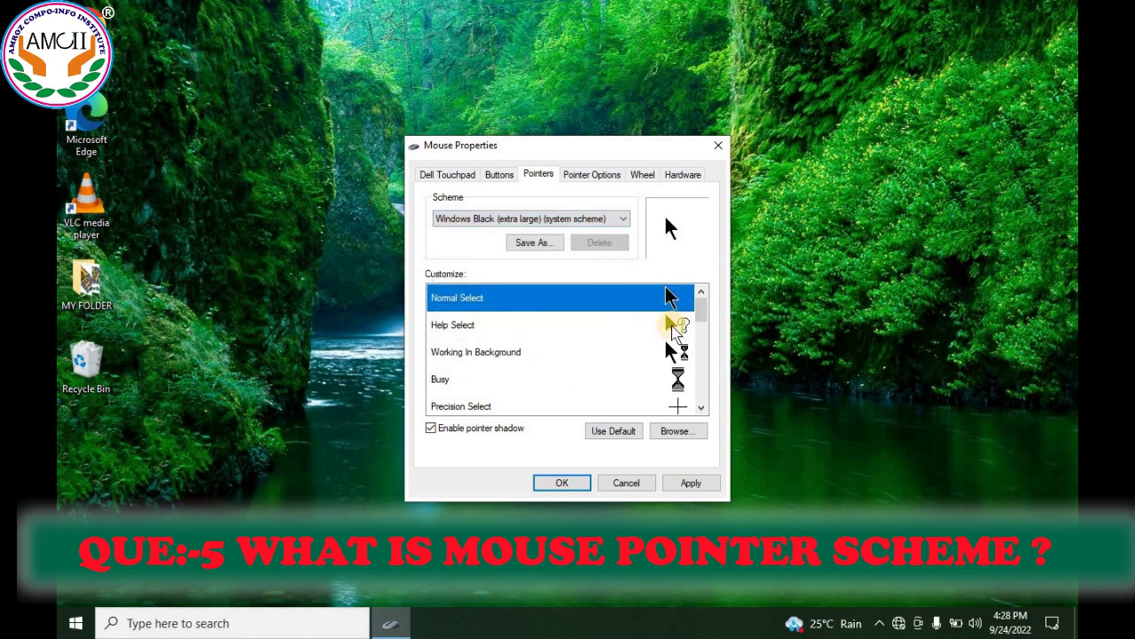
click(681, 484)
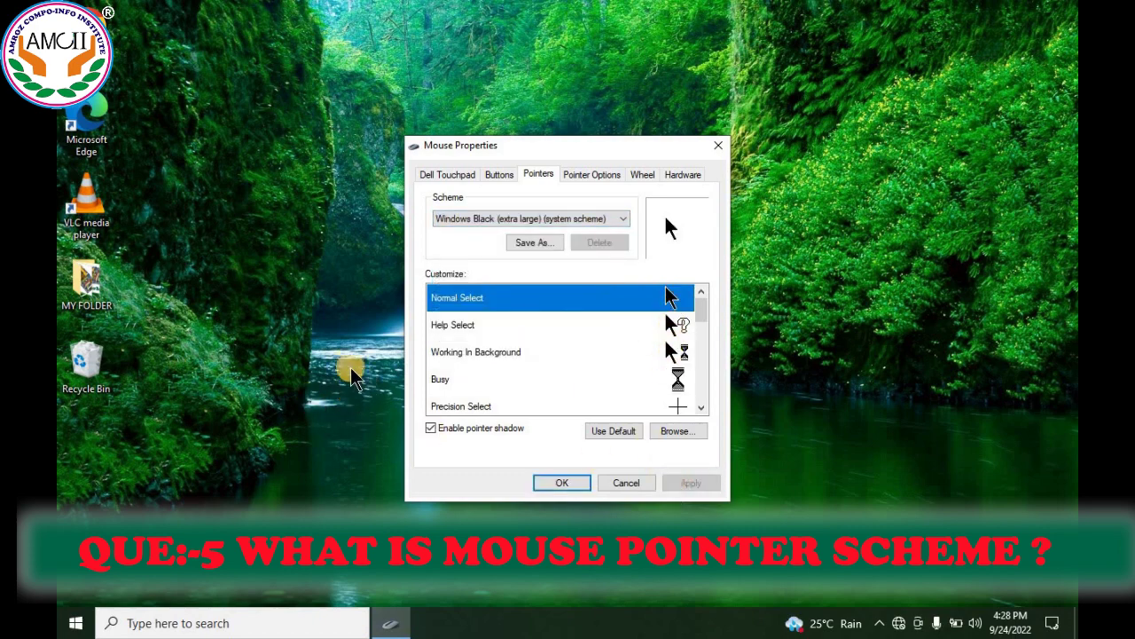
Change the mouse pointer scheme to Magnified (system scheme) and apply it
click(556, 218)
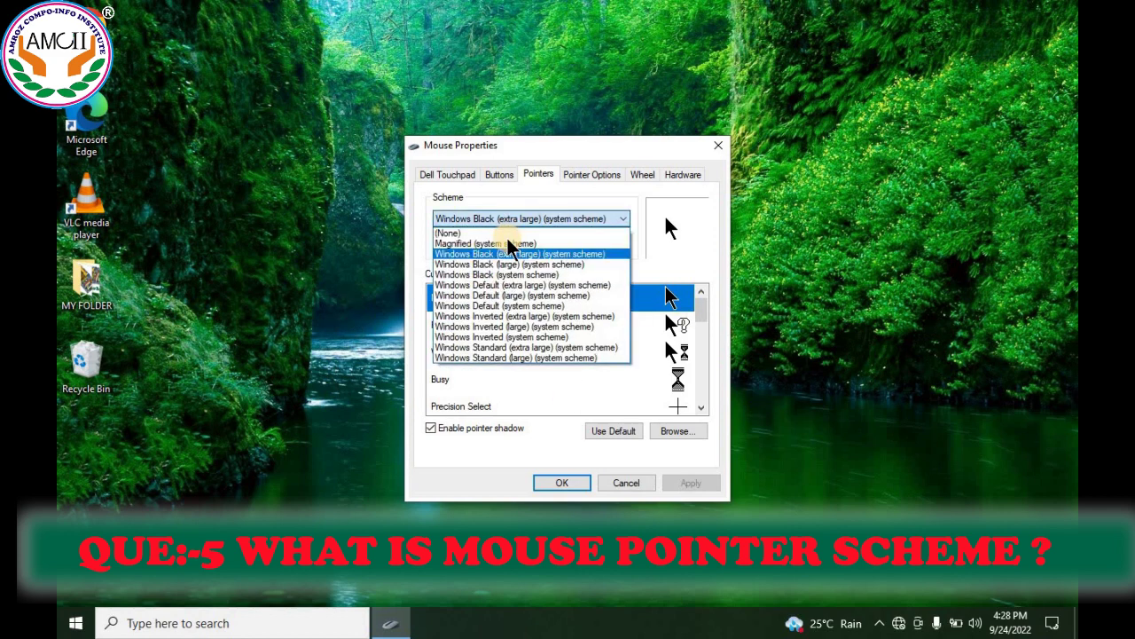
click(472, 243)
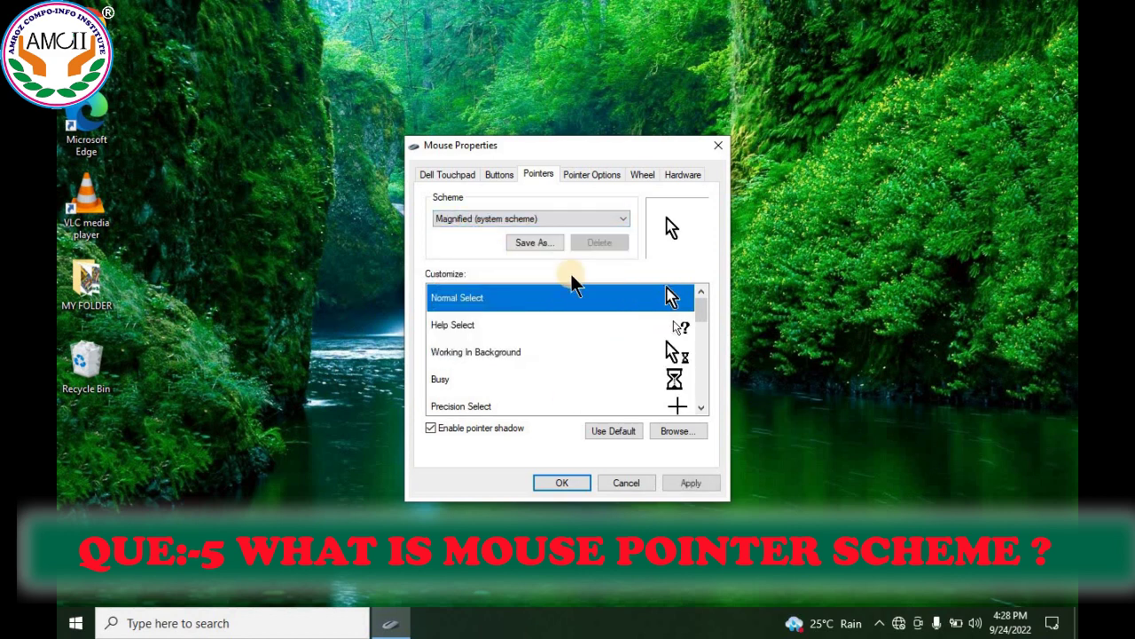
click(689, 482)
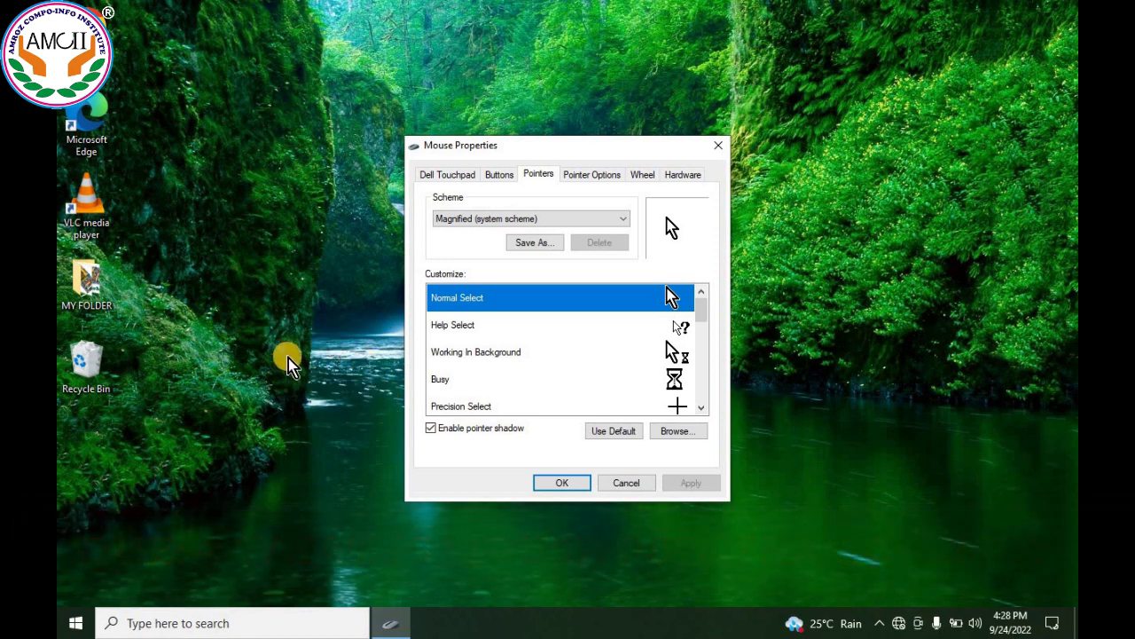
Set the mouse pointer scheme to (None) and apply it
click(541, 220)
click(460, 234)
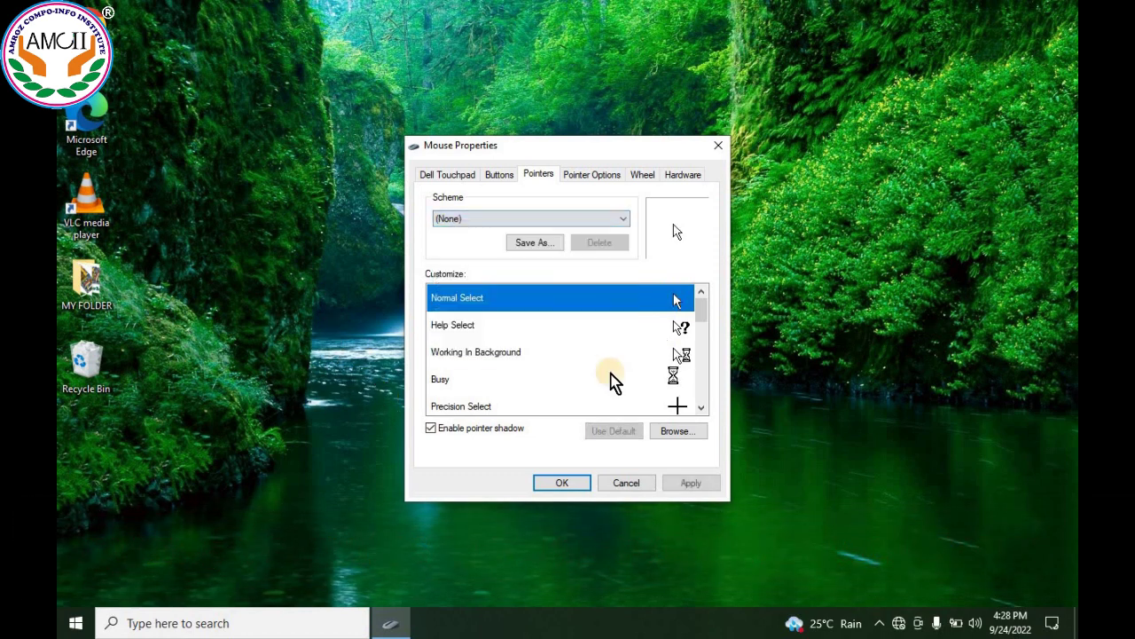
click(689, 483)
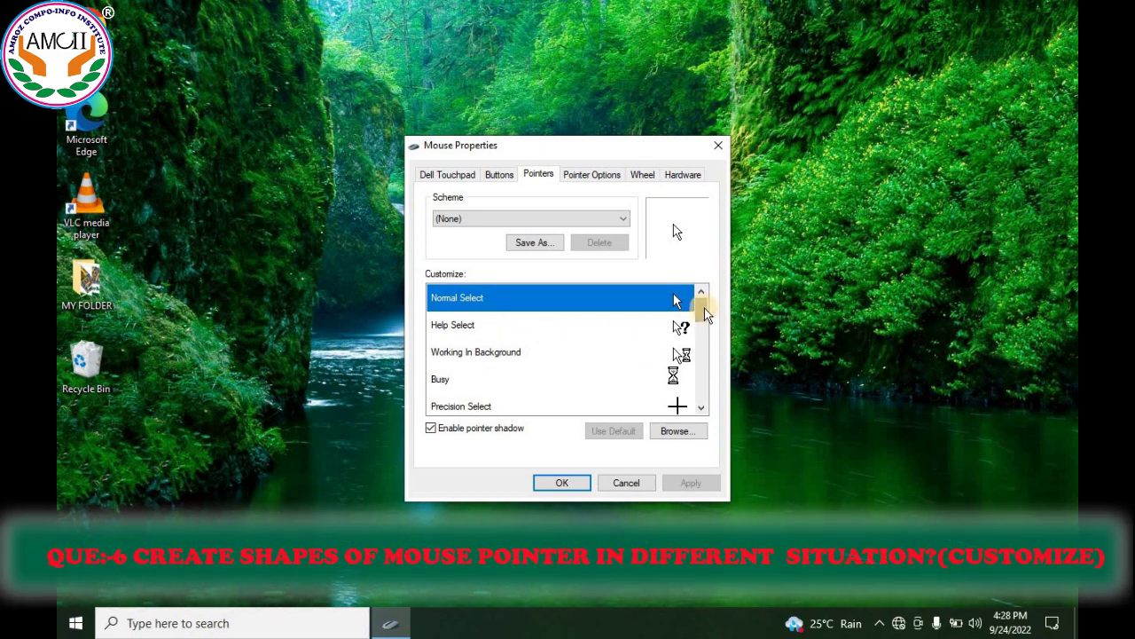
Examine the pointer shapes for Help Select, Working In Background and Busy in the pointer customization list
mouse_move(705, 308)
mouse_down()
mouse_move(700, 397)
mouse_move(712, 299)
mouse_up()
click(458, 327)
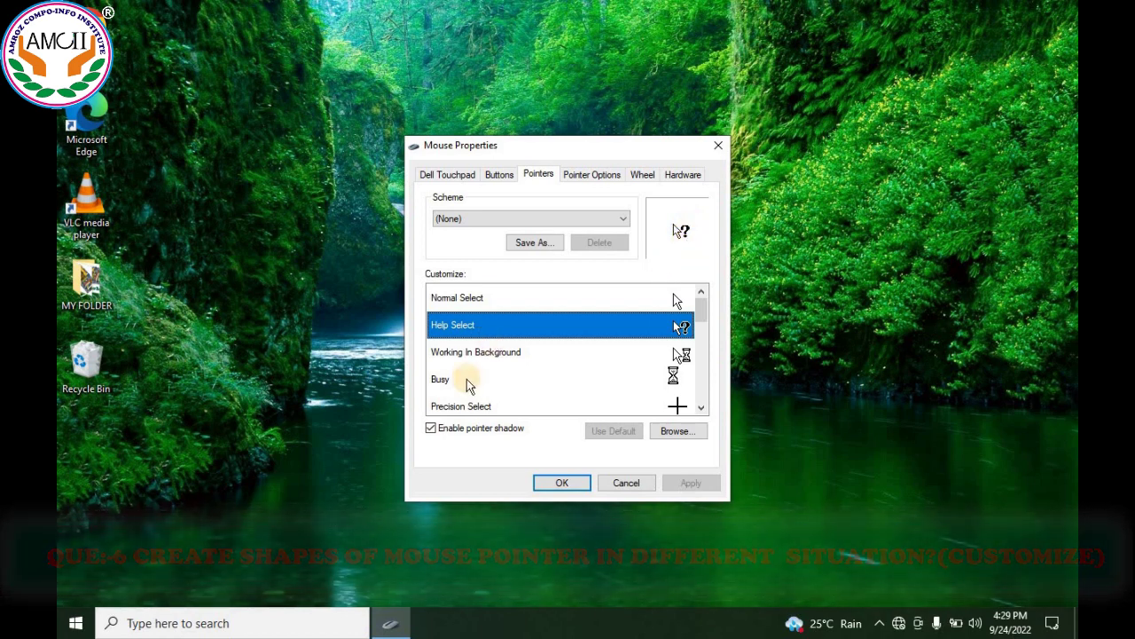
click(490, 353)
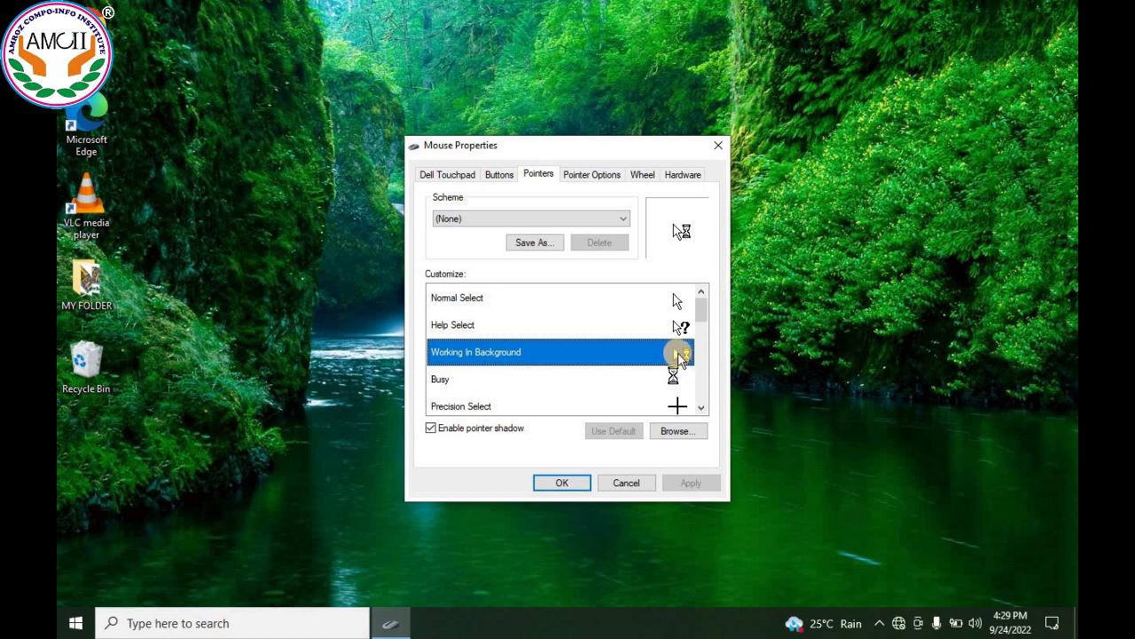
drag(705, 327, 702, 335)
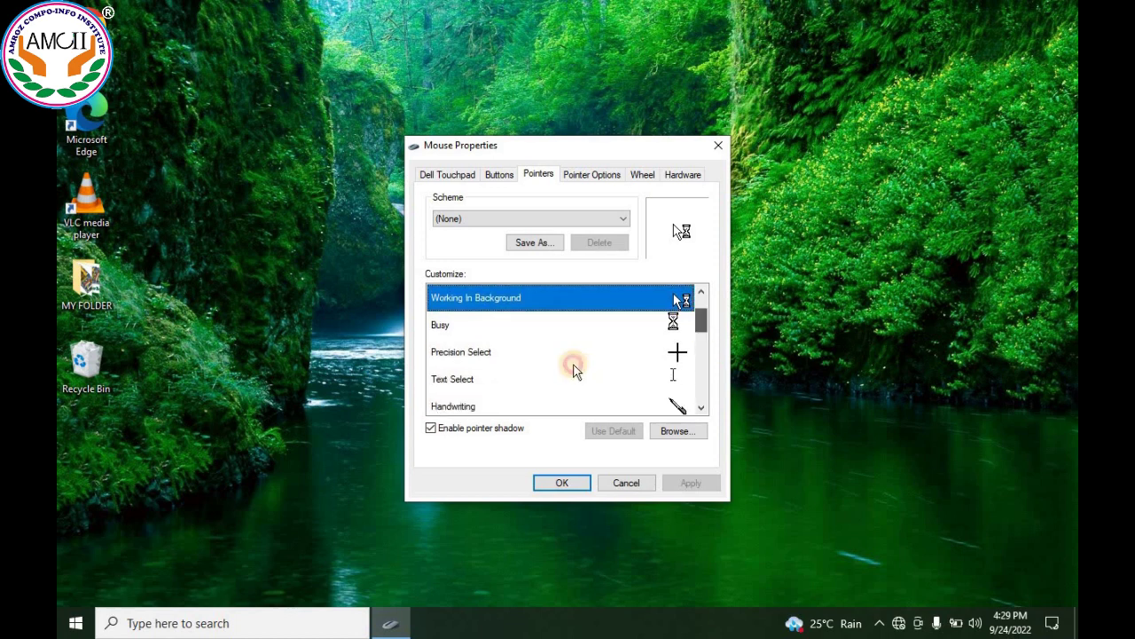
click(444, 327)
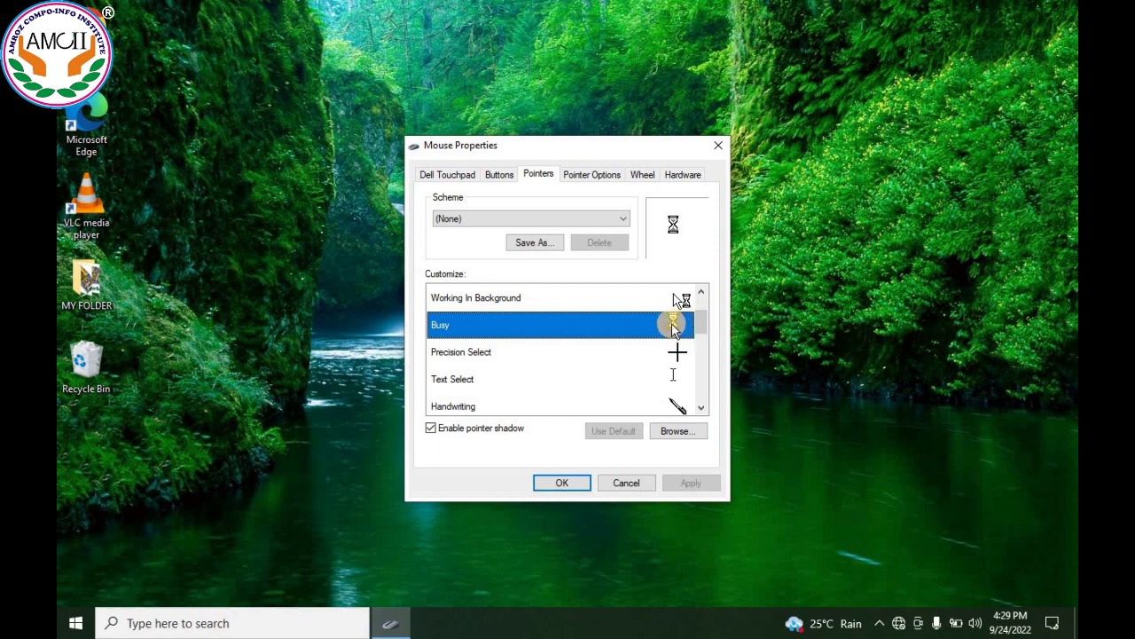
Preview the pointer shapes of the Windows Default (extra large) (system scheme), and set the scheme back to (None)
click(584, 218)
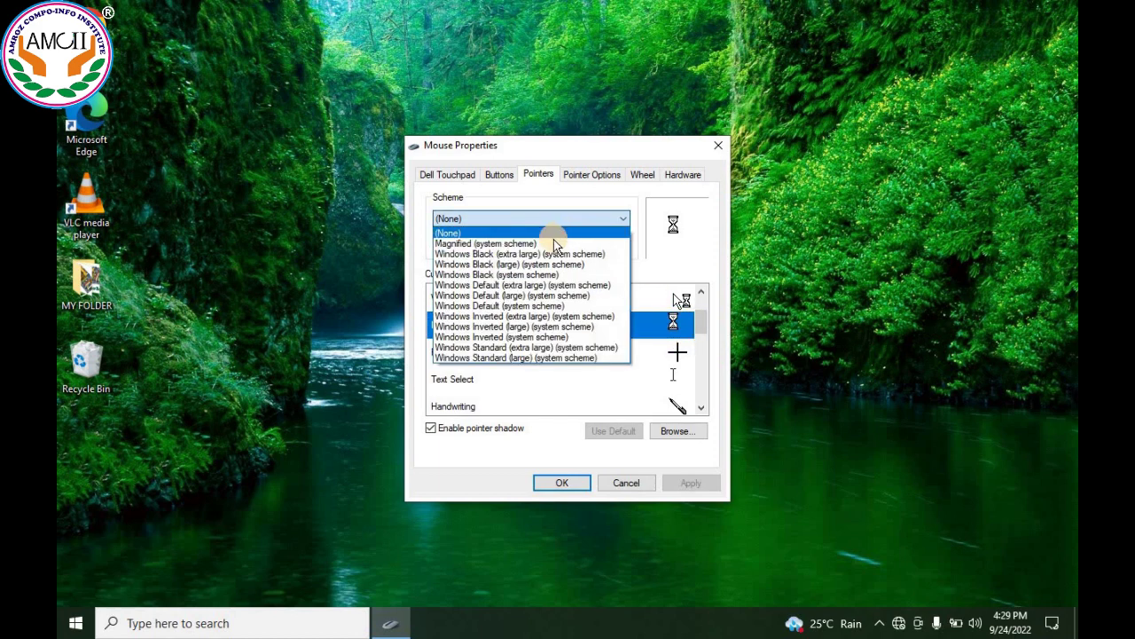
click(524, 285)
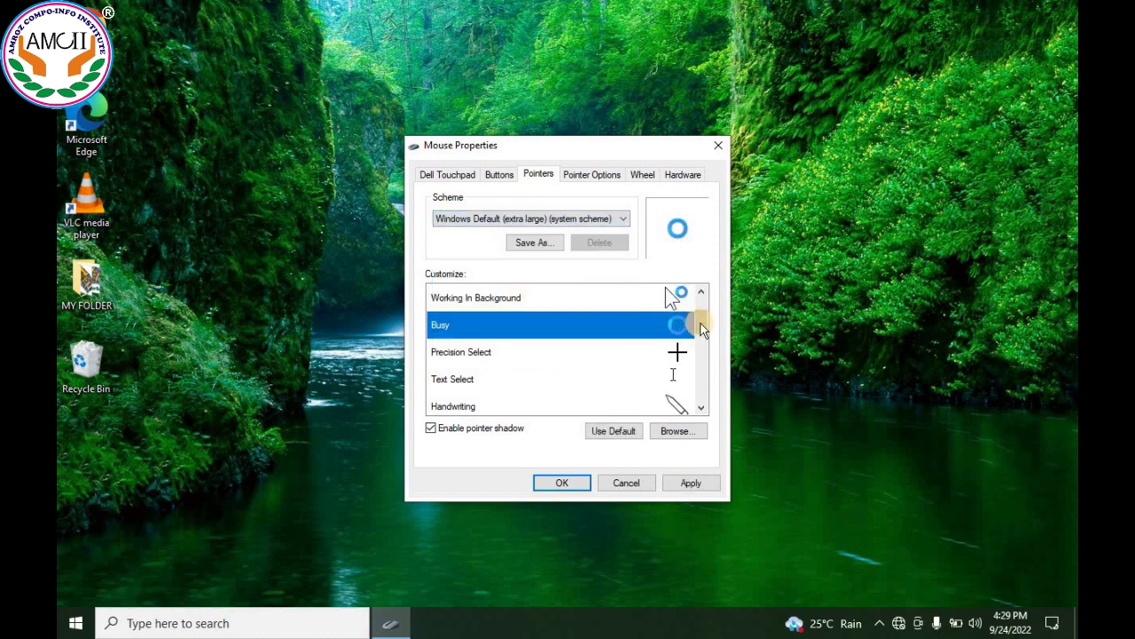
scroll(703, 329, up, 1)
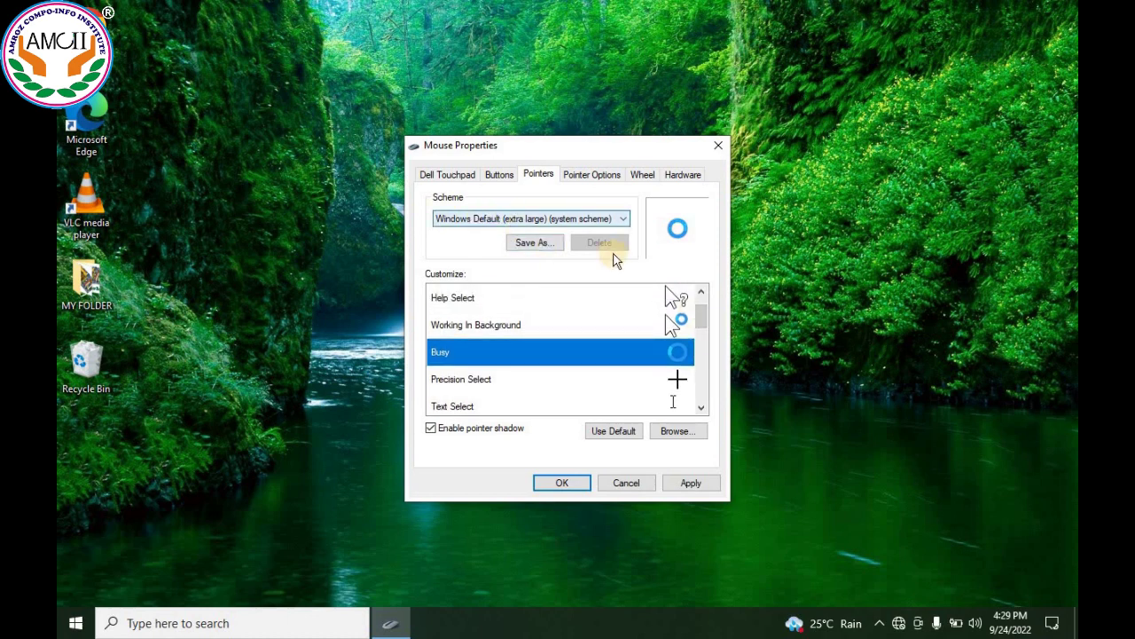
mouse_move(702, 313)
mouse_down()
mouse_move(703, 299)
mouse_move(707, 333)
mouse_up()
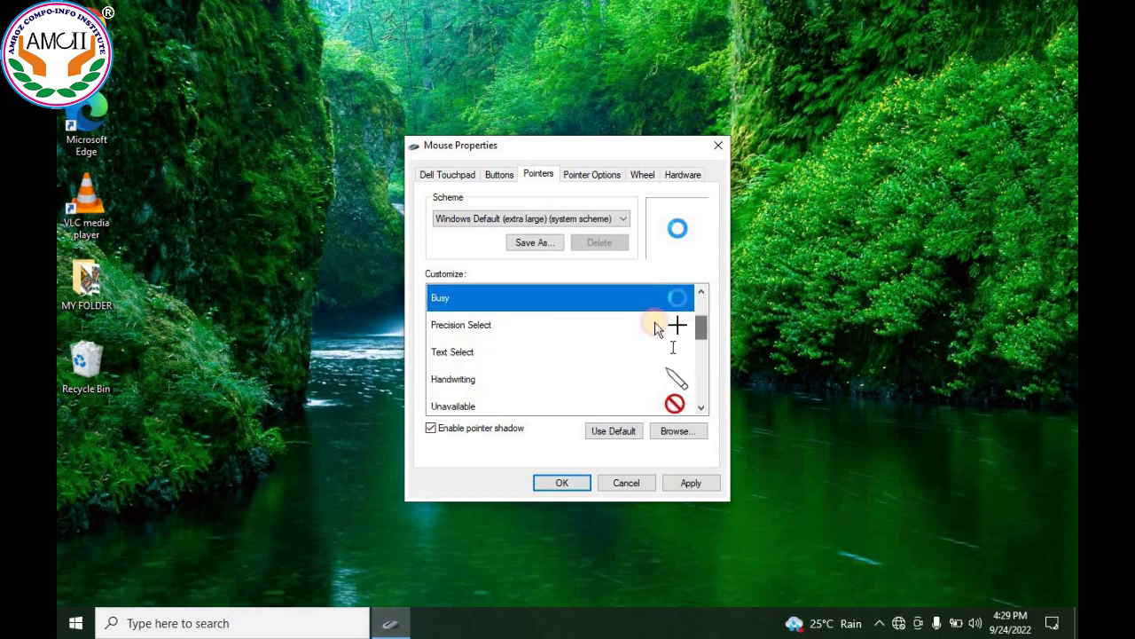
click(503, 219)
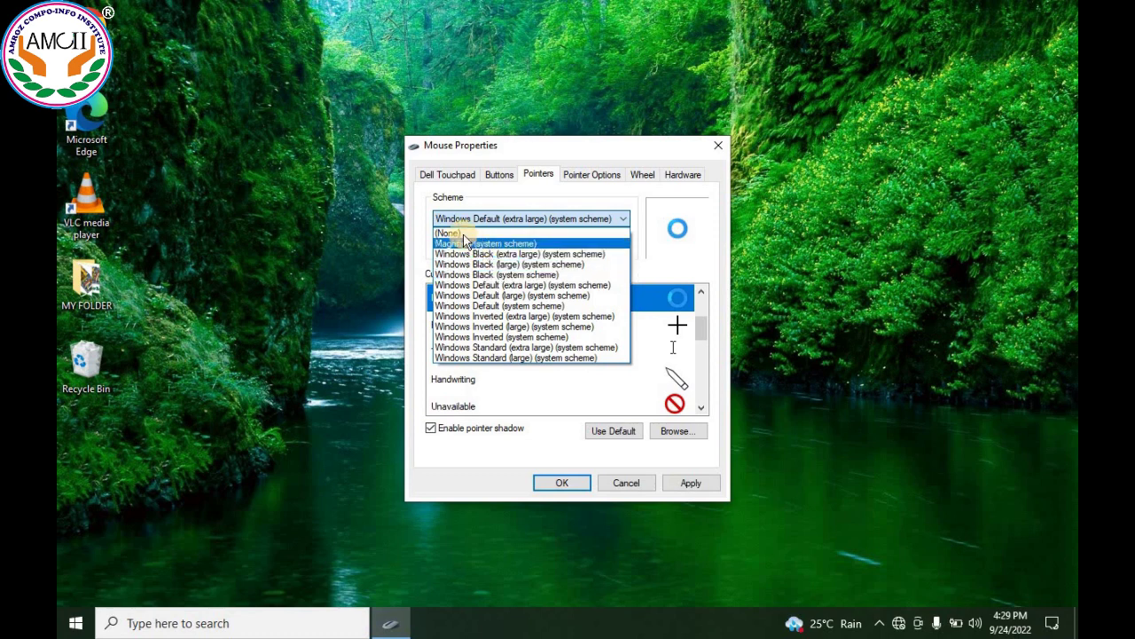
click(479, 233)
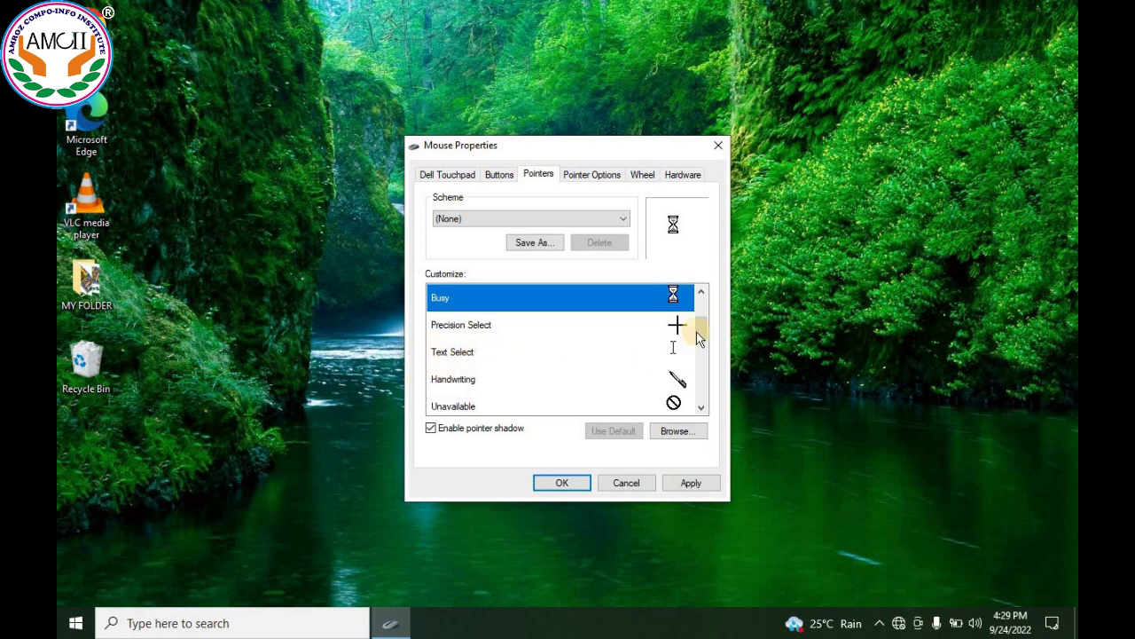
Examine the pointer shapes from Text Select through Move, and try shifting the Recycle Bin icon on the desktop
scroll(701, 332, down, 2)
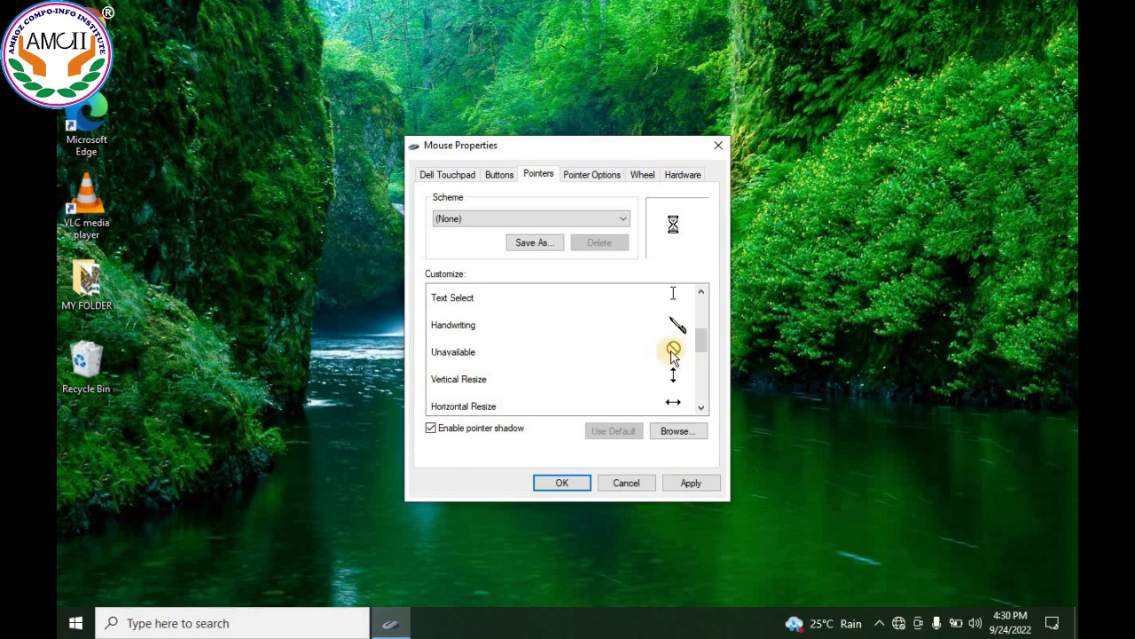
scroll(705, 341, down, 2)
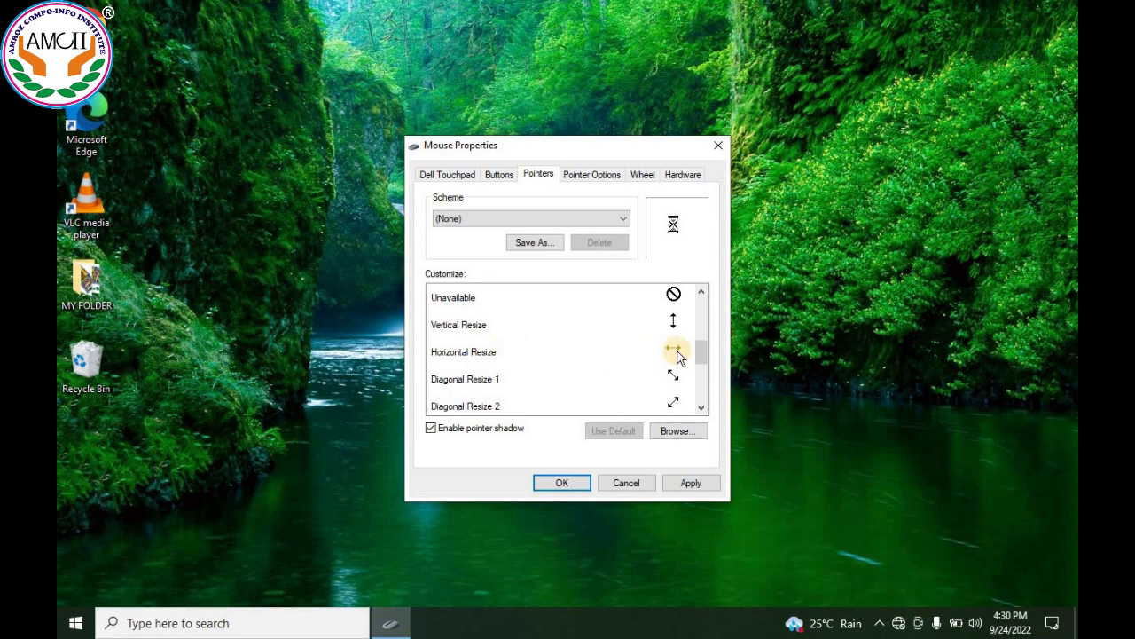
scroll(701, 355, down, 2)
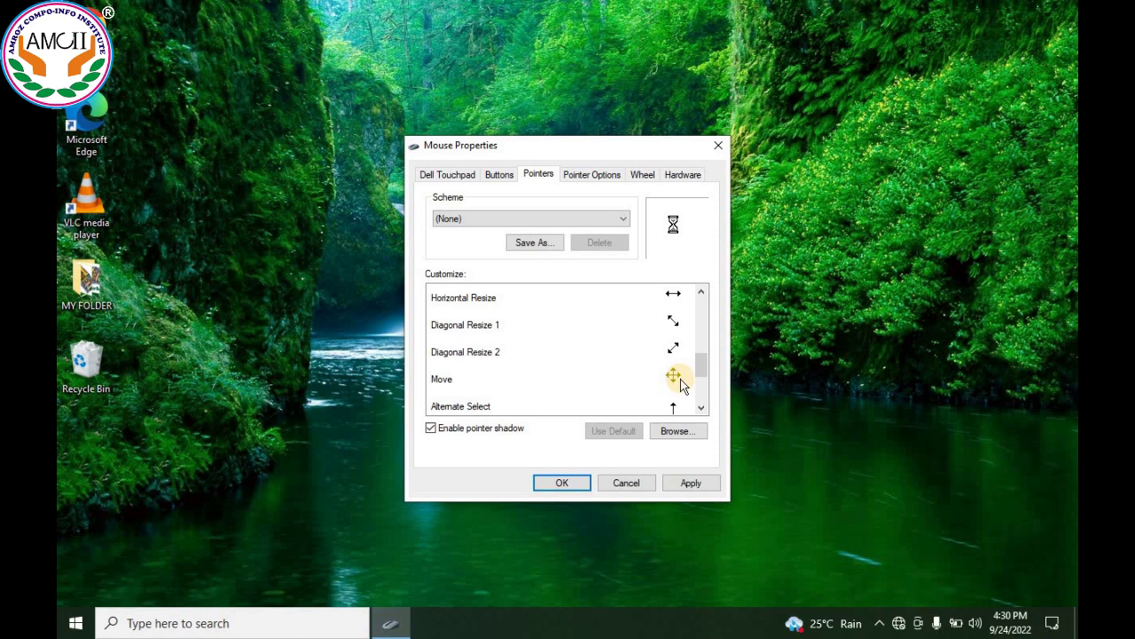
drag(74, 367, 97, 363)
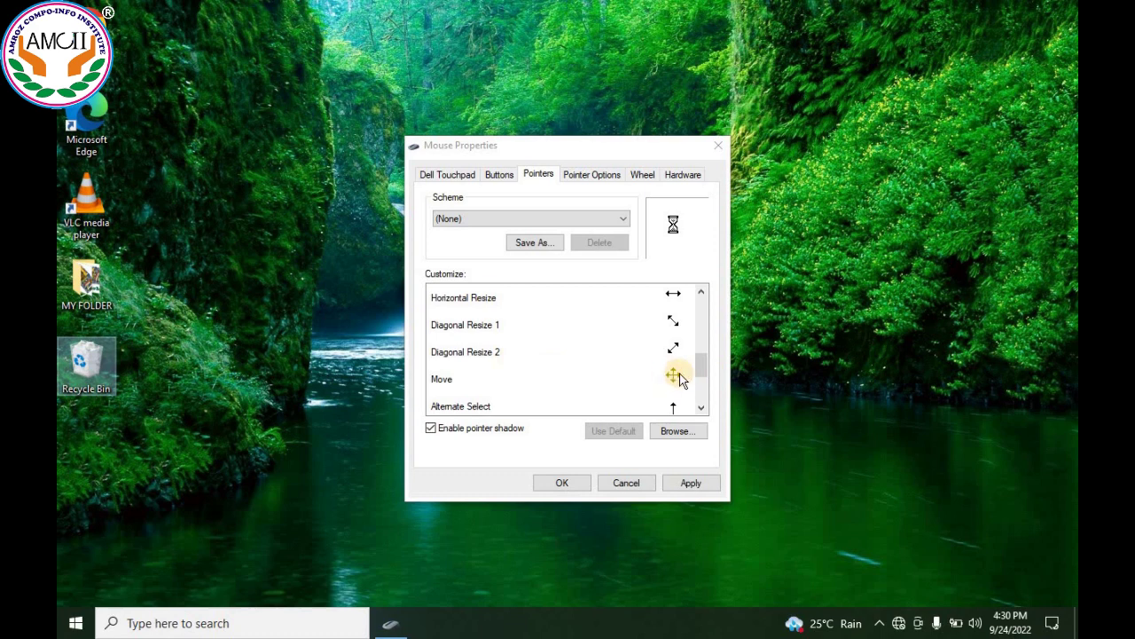
Examine the pointer shapes from Alternate Select to Person Select, and apply the Windows Default (extra large) (system scheme) pointer scheme
drag(702, 364, 707, 381)
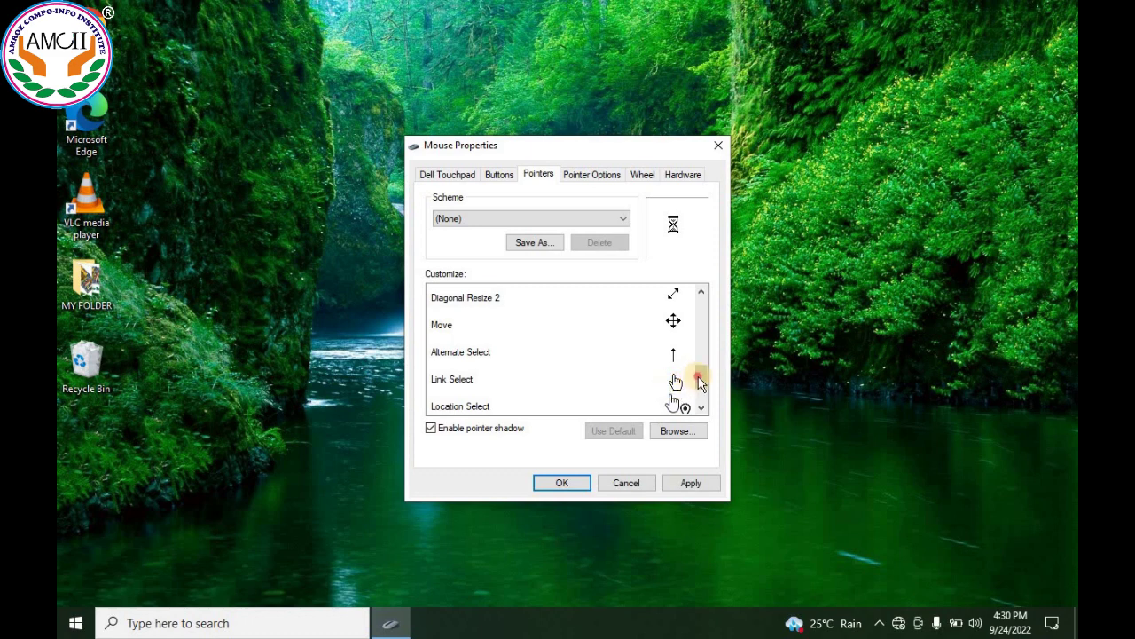
drag(700, 379, 701, 390)
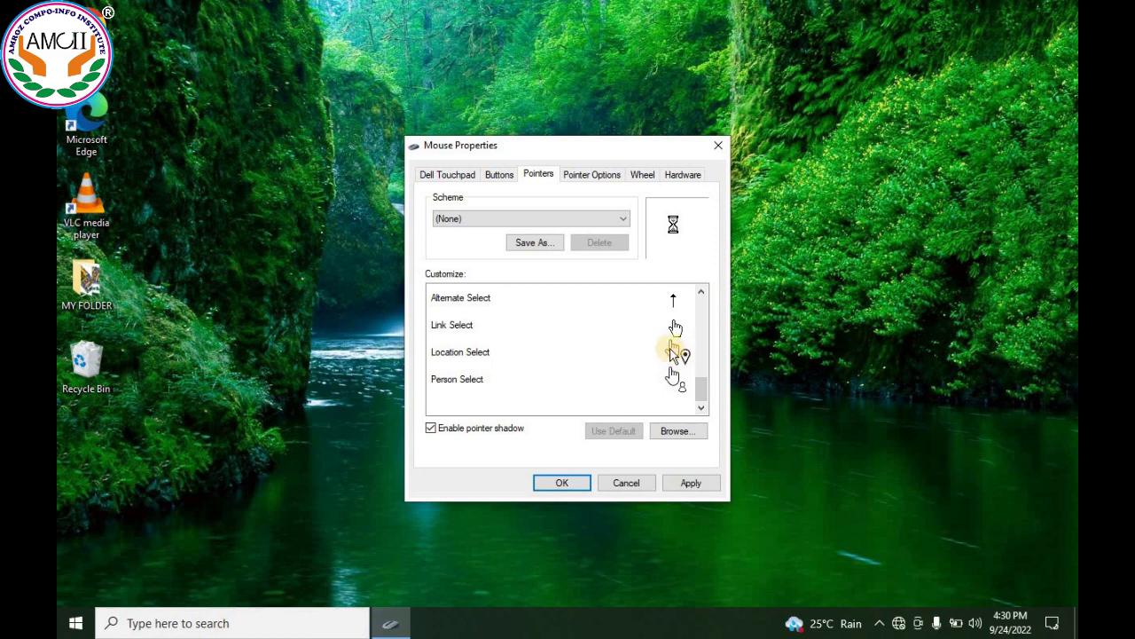
click(572, 222)
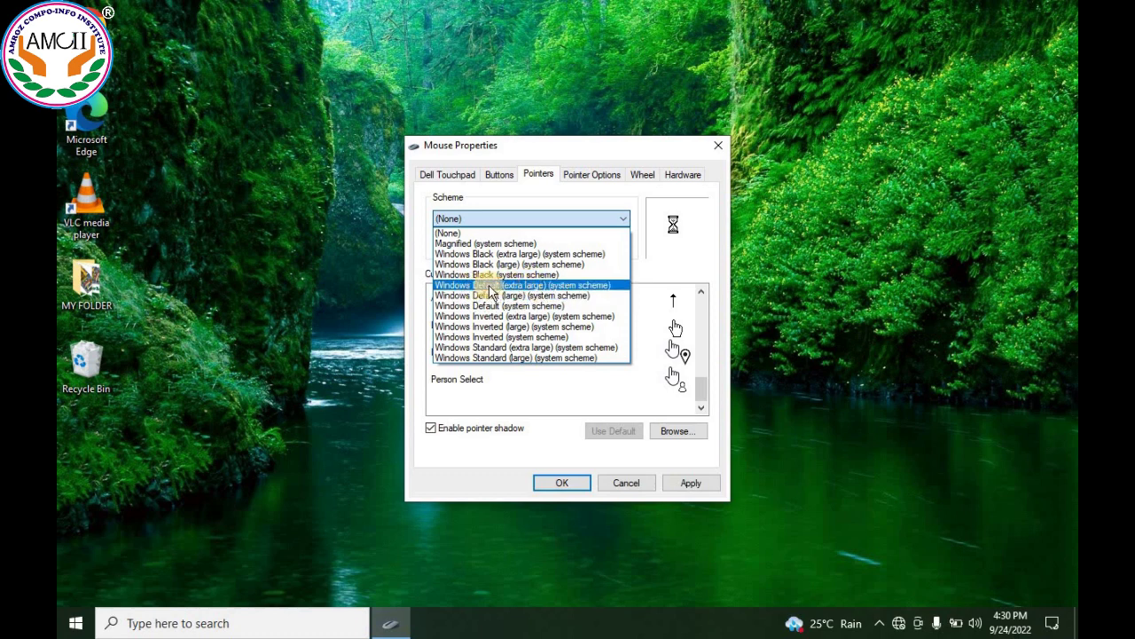
click(496, 286)
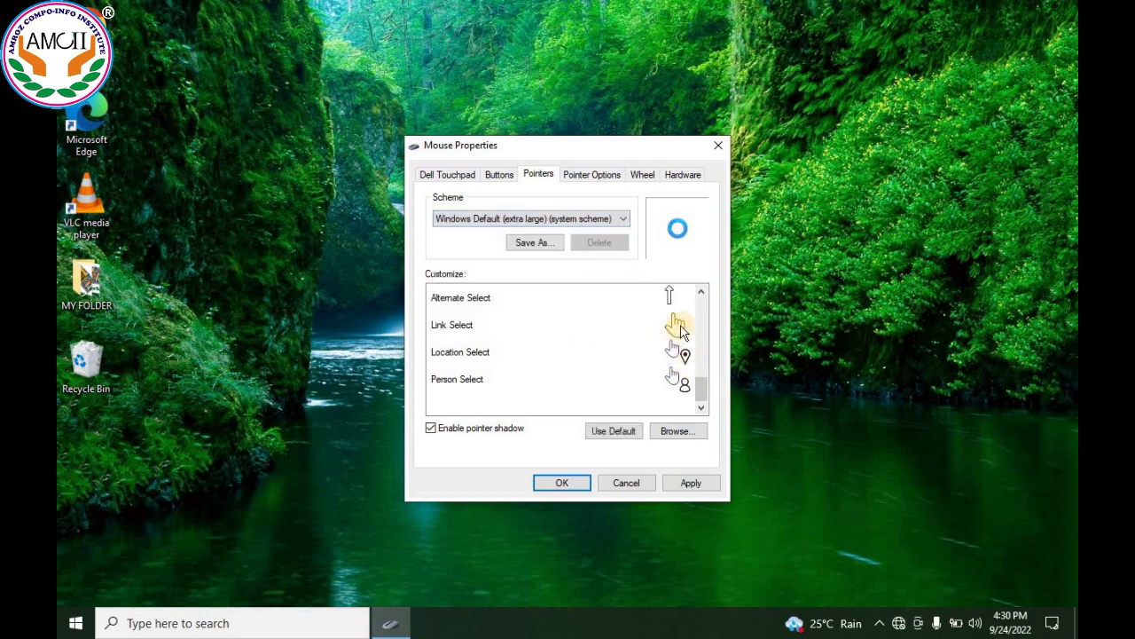
click(689, 484)
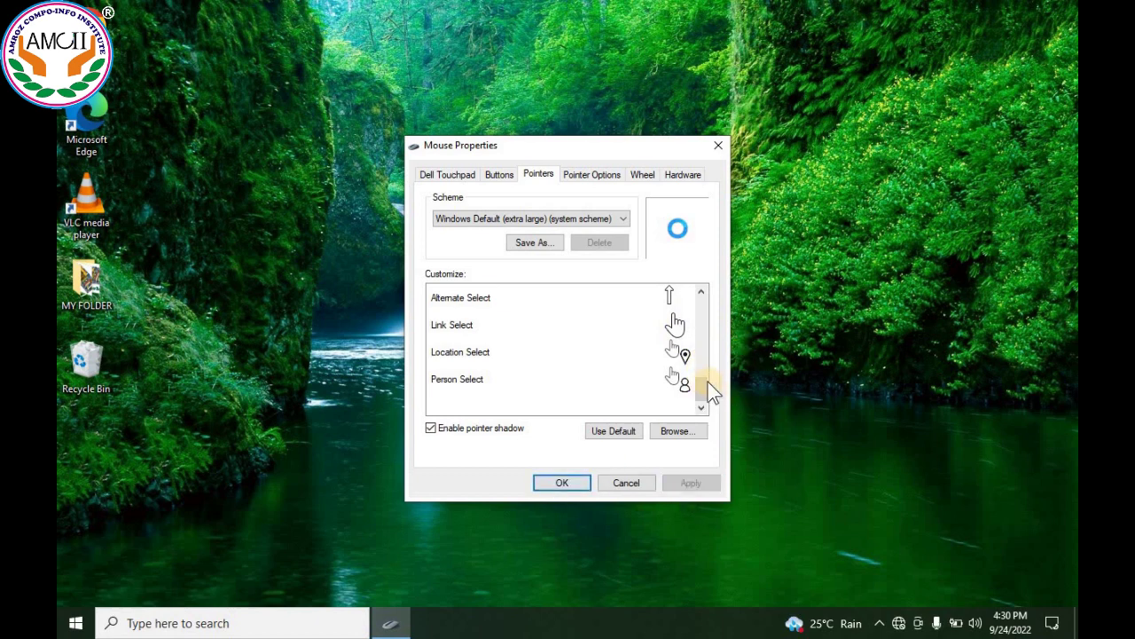
drag(705, 388, 707, 353)
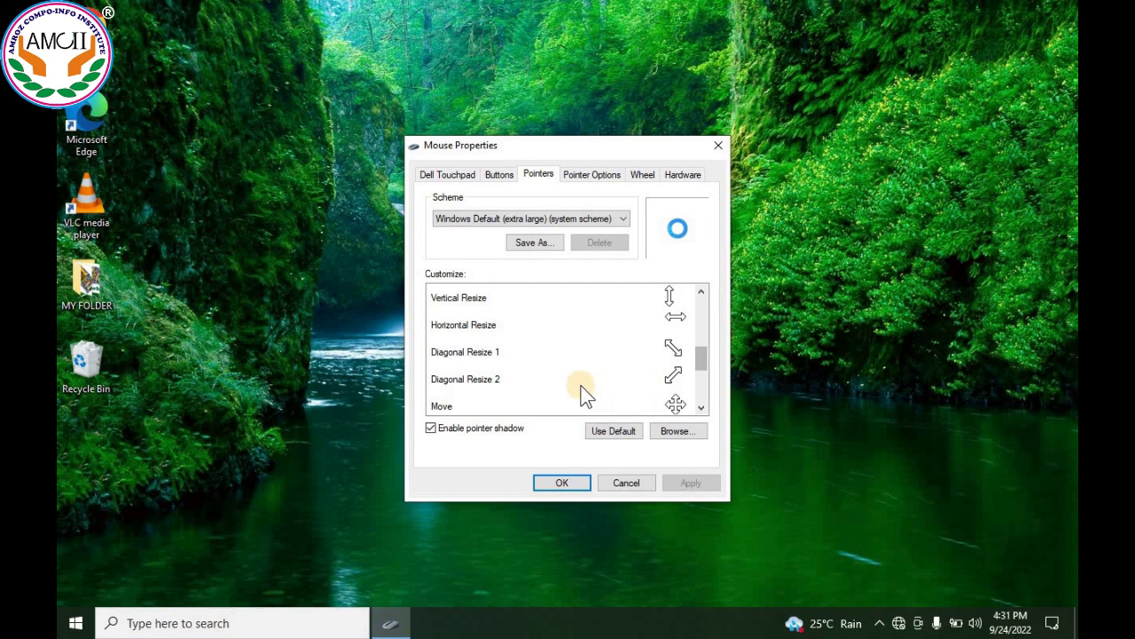
Launch Microsoft Word with the WINWORD run command, create a blank document, dismiss the activation wizard and maximize the document window
key(super+r)
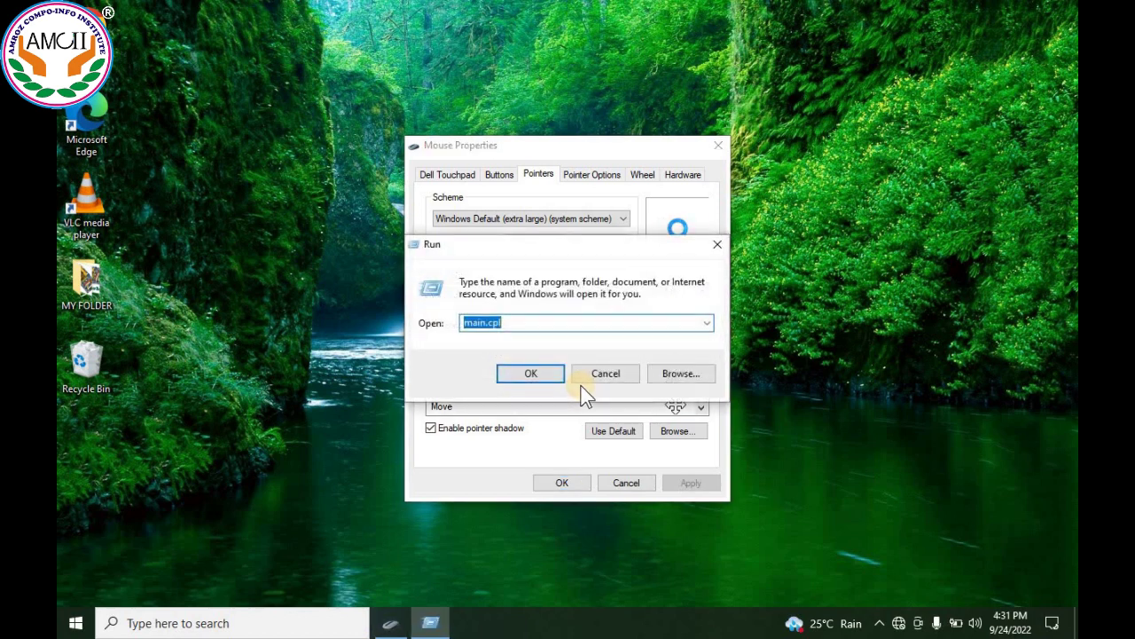
text(WINO)
key(BackSpace)
text(WORD)
key(Return)
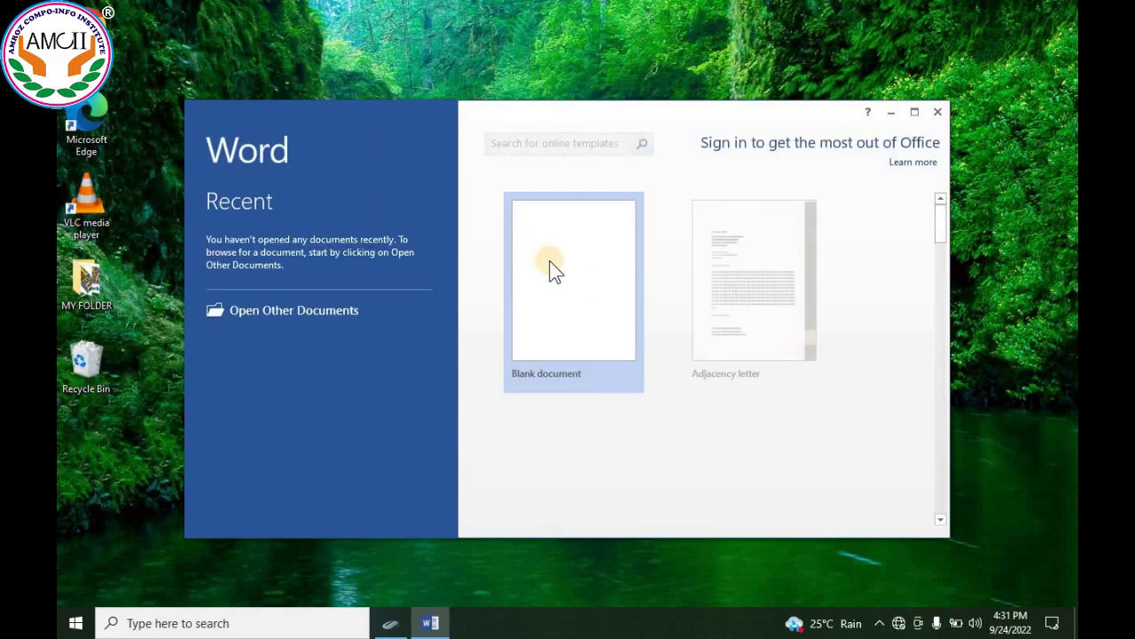
click(555, 256)
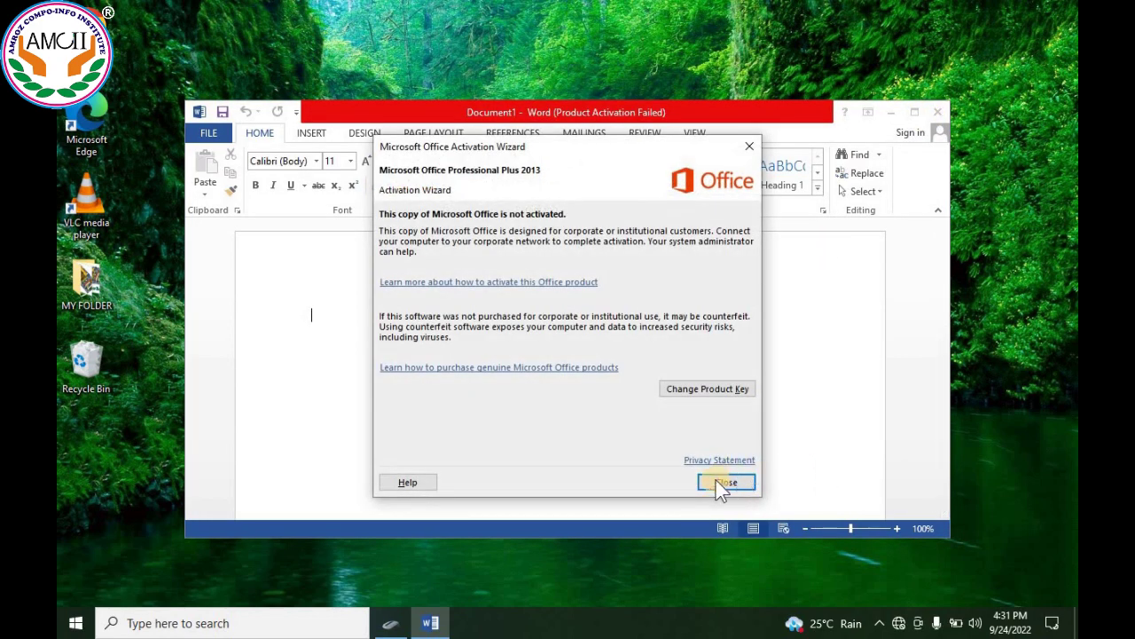
click(725, 482)
click(914, 111)
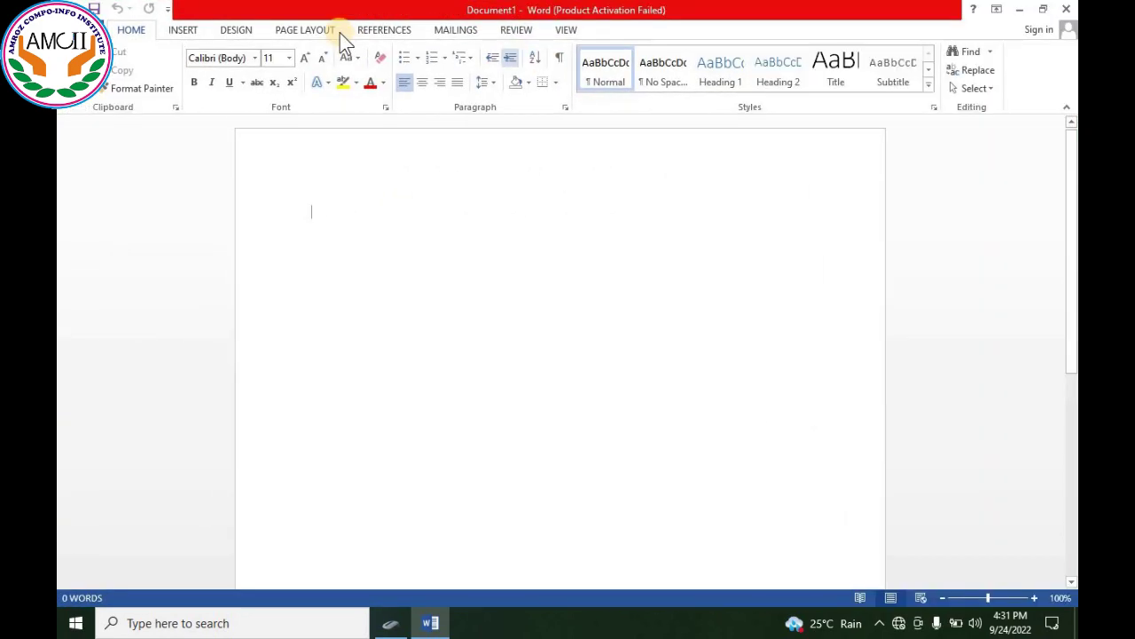
Draw a 5-point star shape about 2.27" high and 2.53" wide in the middle of the blank page
click(183, 29)
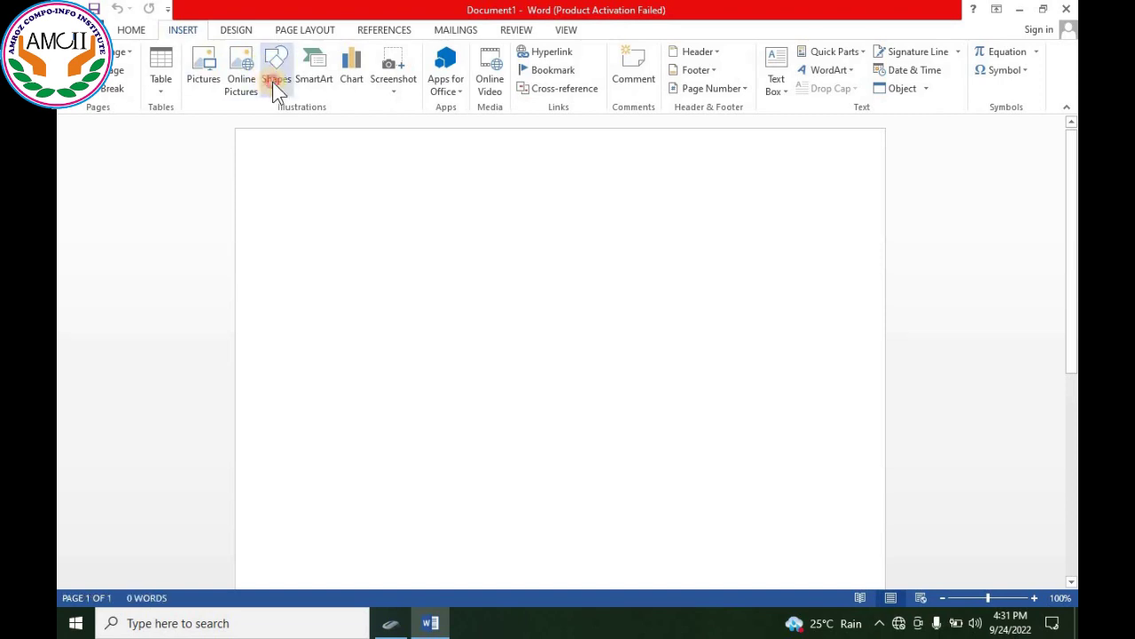
click(274, 79)
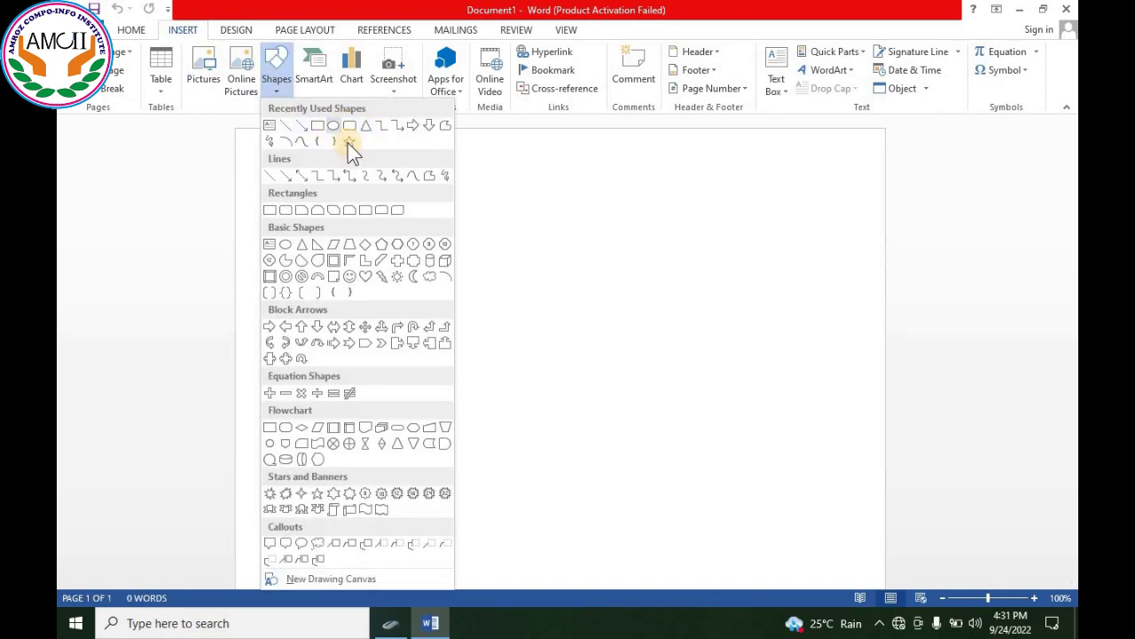
click(301, 493)
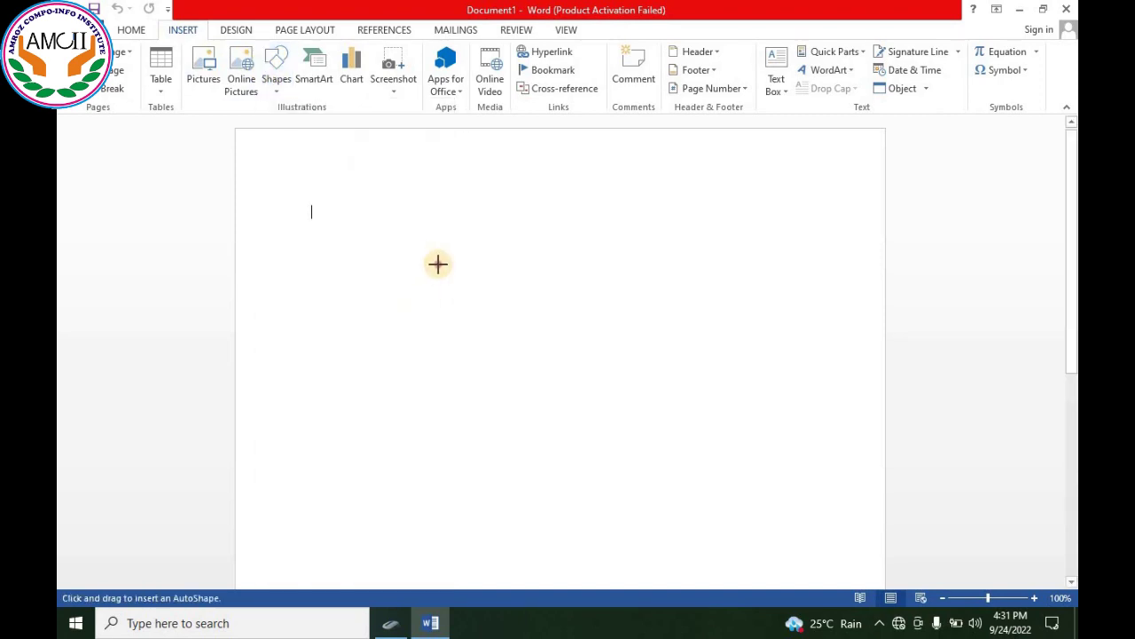
drag(435, 263, 497, 338)
mouse_move(552, 399)
mouse_down()
mouse_move(664, 452)
mouse_move(628, 435)
mouse_up()
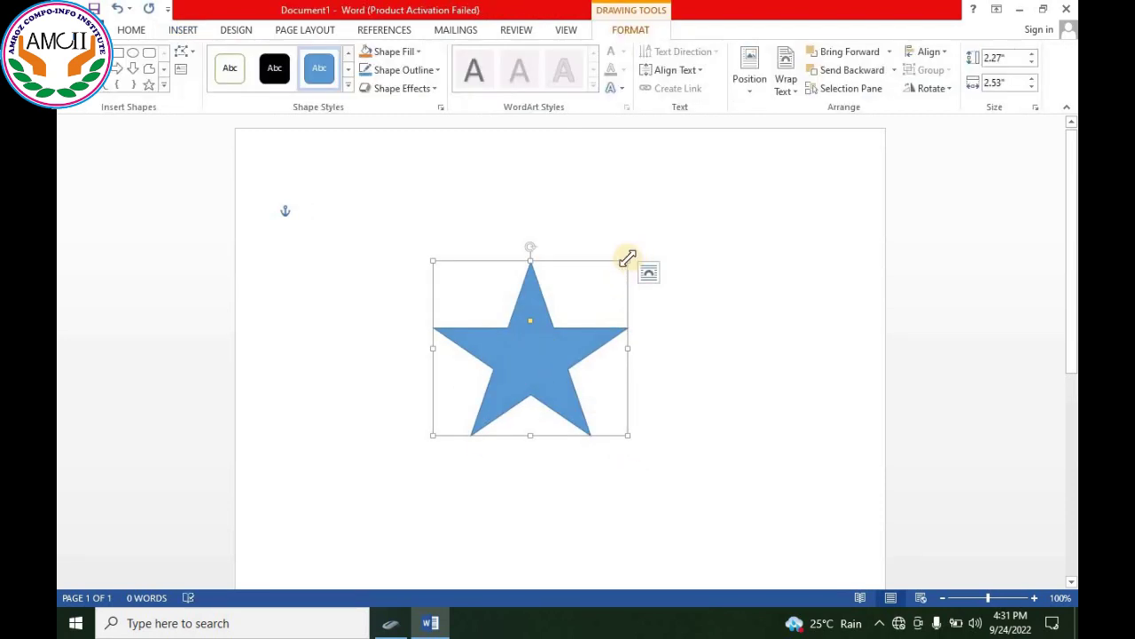
Resize the star by its corner, top and side handles to about 2.39" by 2.66", and move it left and slightly up
mouse_move(632, 256)
mouse_down()
mouse_move(659, 207)
mouse_move(612, 274)
mouse_move(563, 274)
mouse_move(626, 266)
mouse_up()
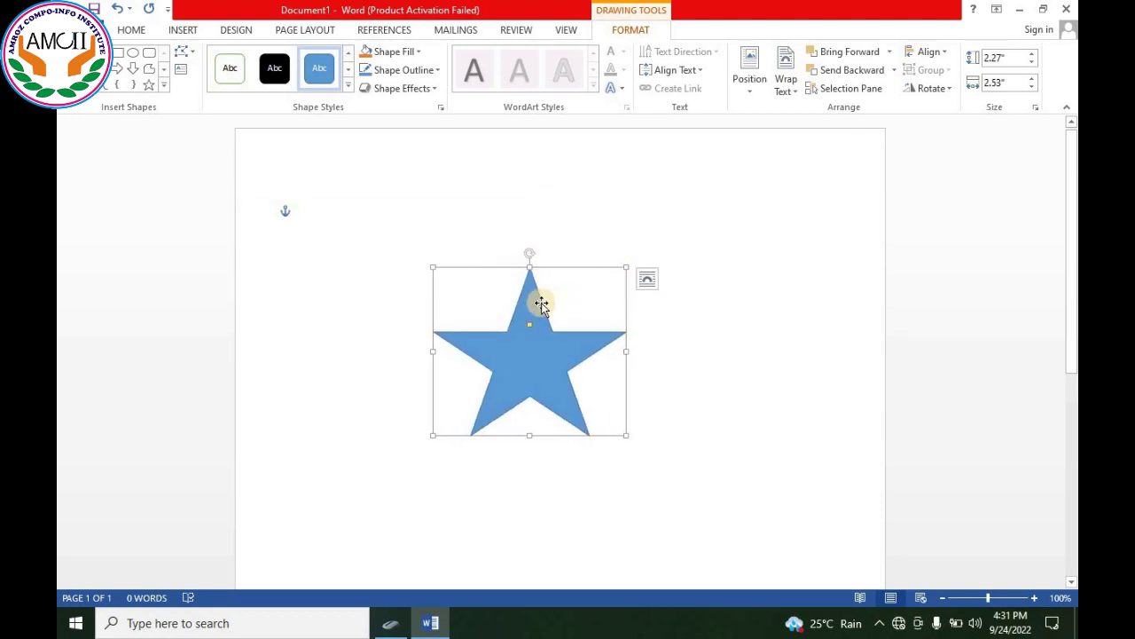
mouse_move(531, 266)
mouse_down()
mouse_move(533, 178)
mouse_move(536, 251)
mouse_up()
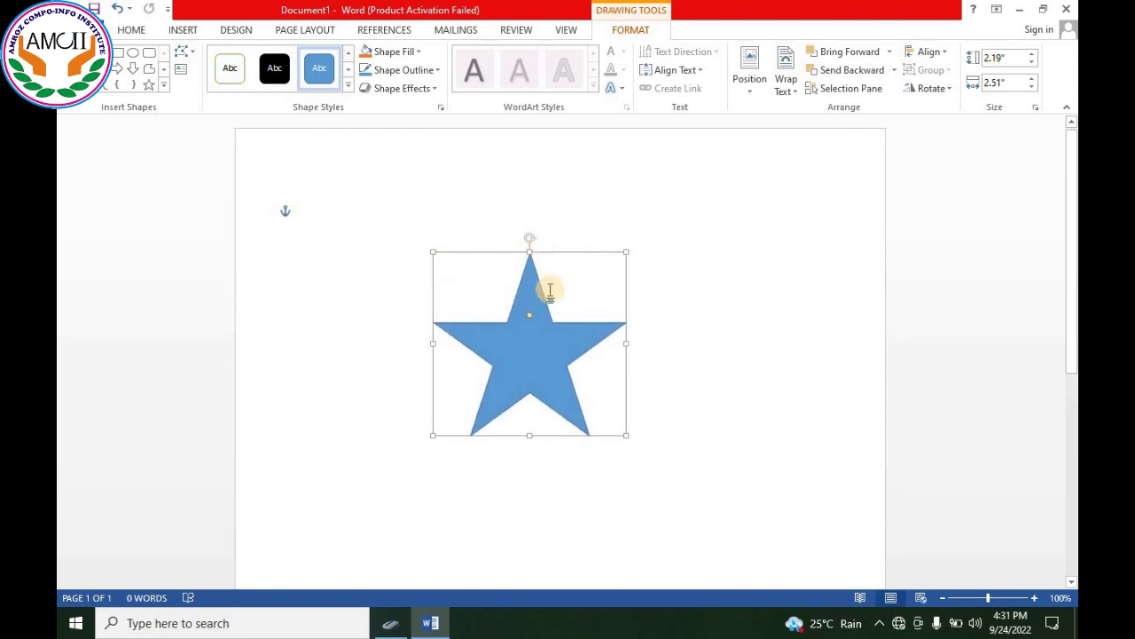
mouse_move(626, 343)
mouse_down()
mouse_move(763, 345)
mouse_move(636, 355)
mouse_up()
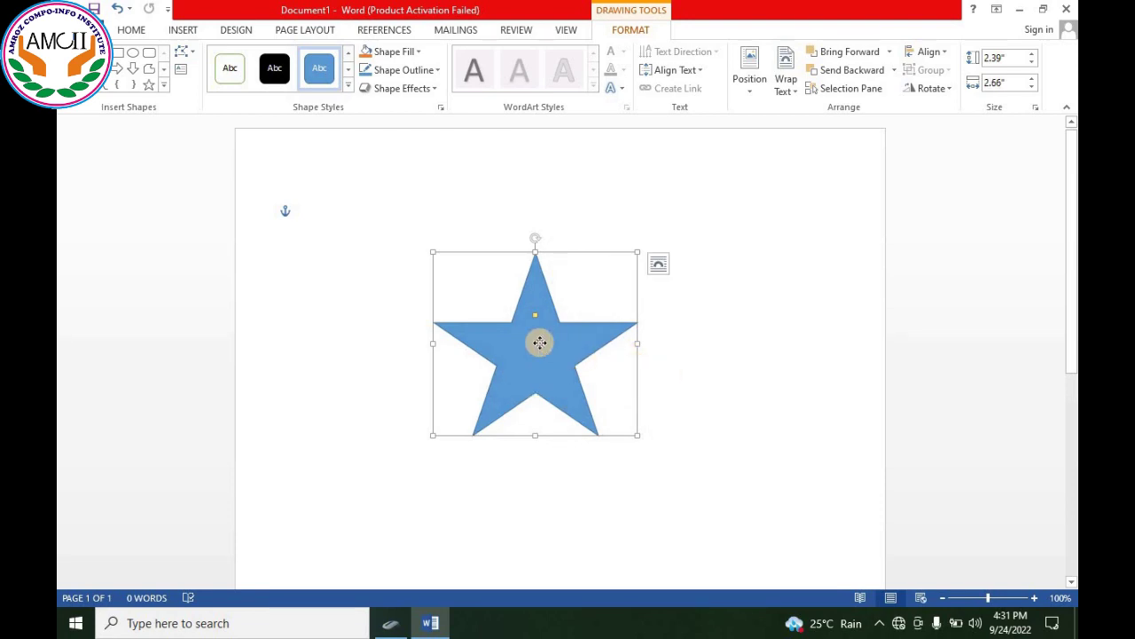
drag(537, 340, 464, 330)
Switch back to Mouse Properties, place the dialog beside the star, and examine the pointer shapes from Vertical Resize to Person Select
click(391, 623)
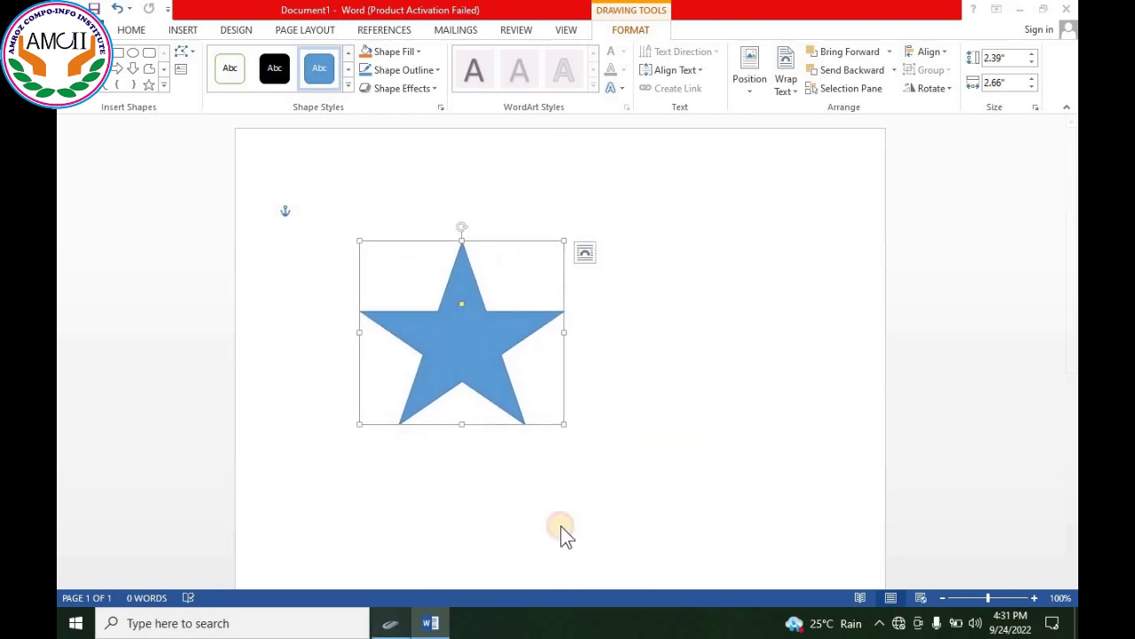
drag(541, 147, 724, 148)
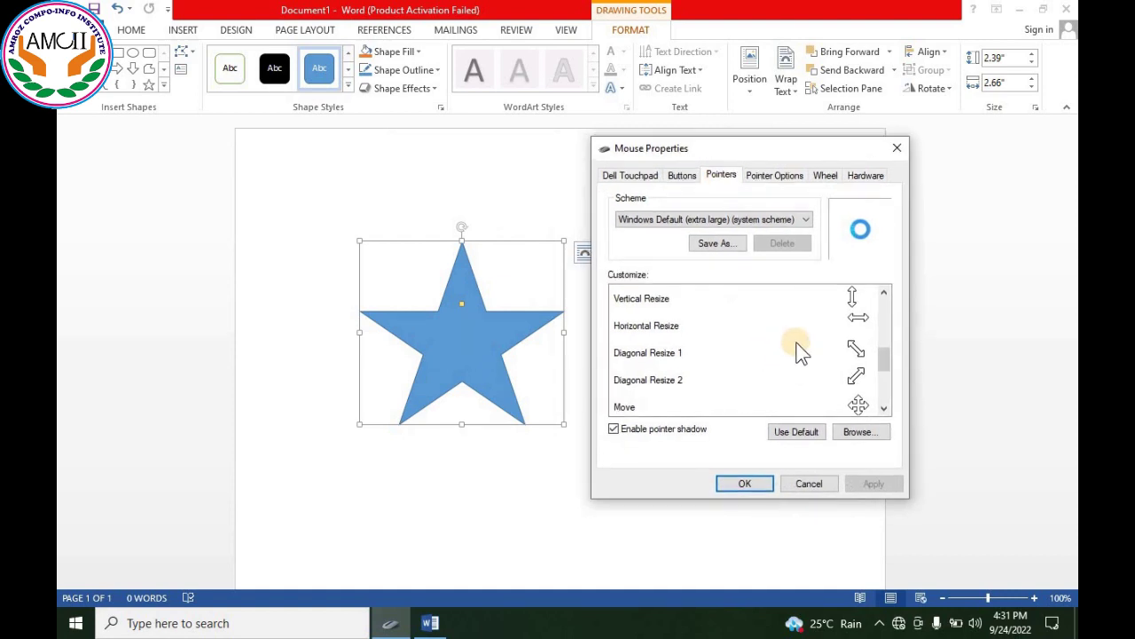
drag(895, 358, 882, 392)
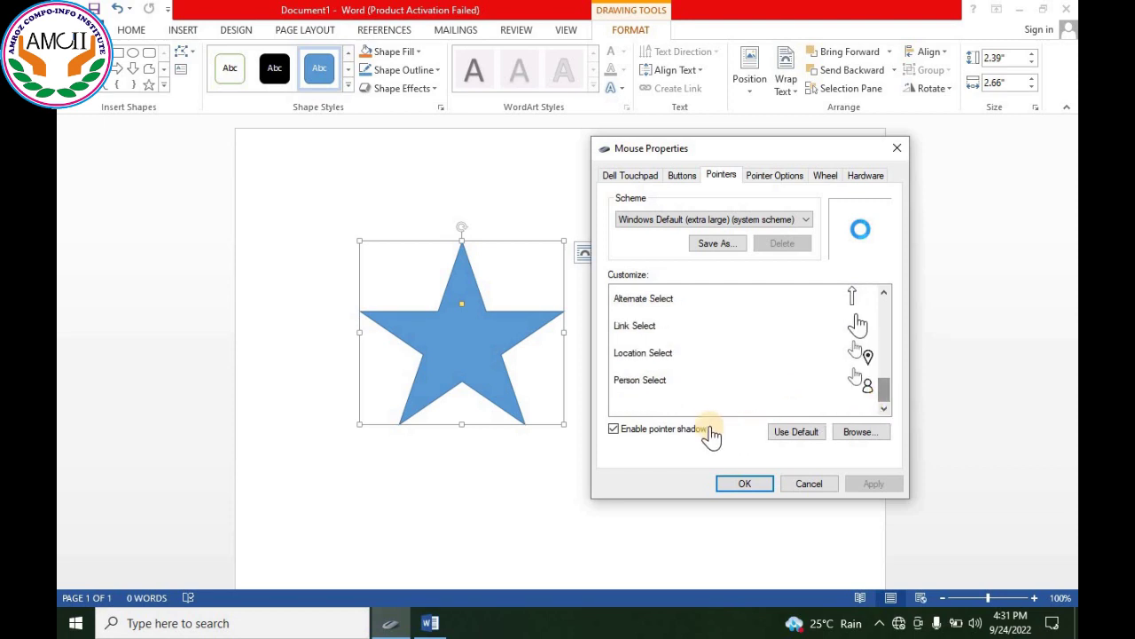
Turn off ClickLock in the mouse button settings and apply the change
click(683, 177)
click(632, 395)
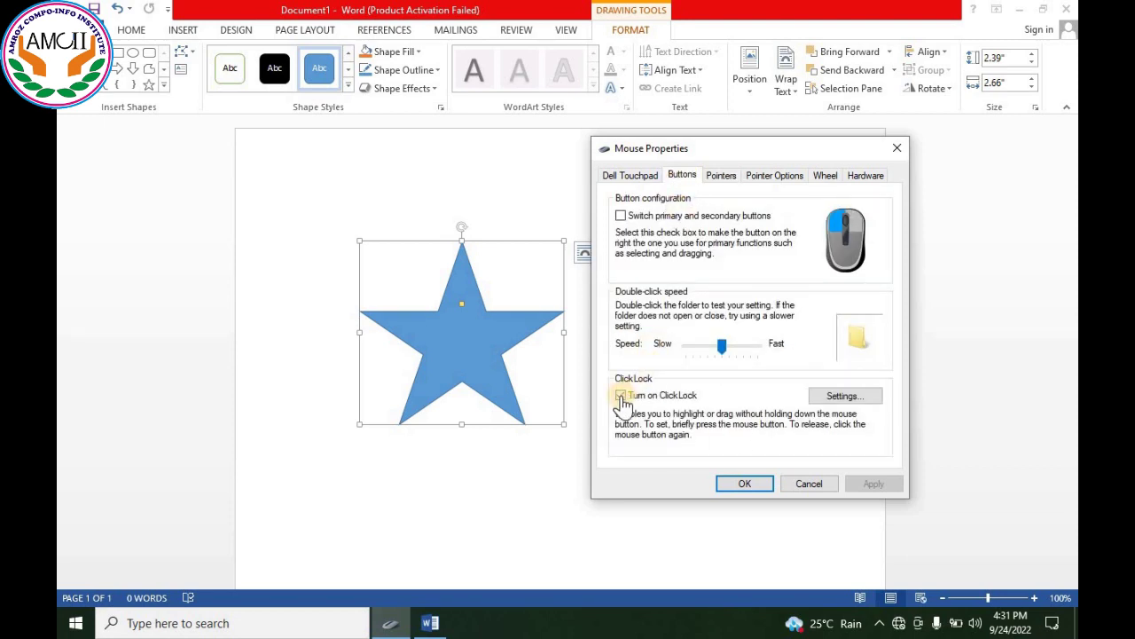
click(625, 398)
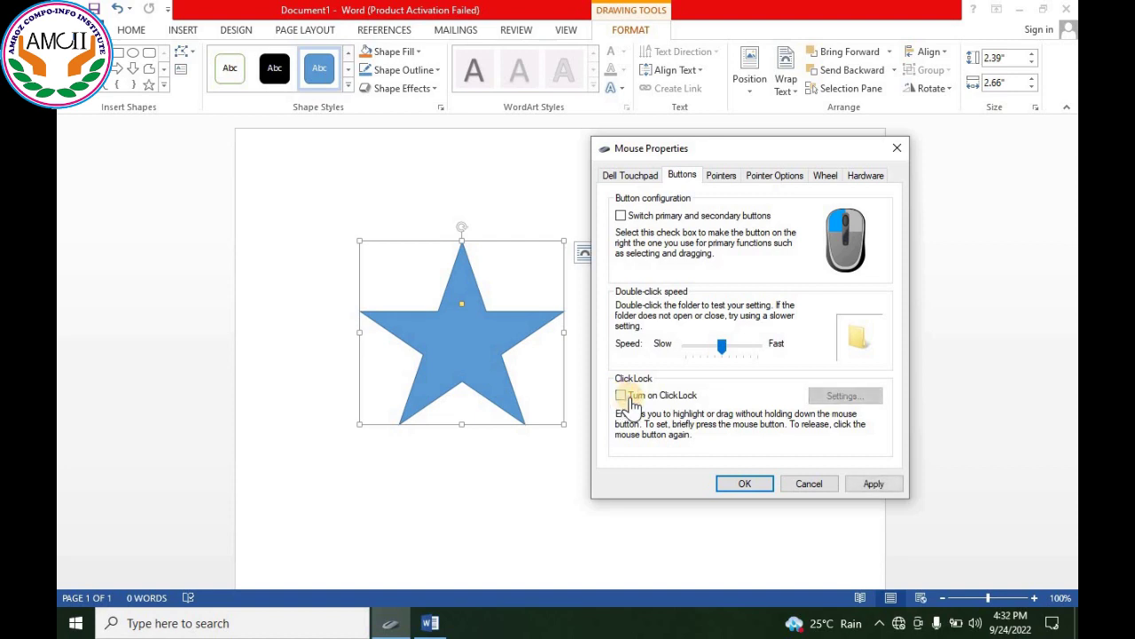
click(463, 385)
click(863, 486)
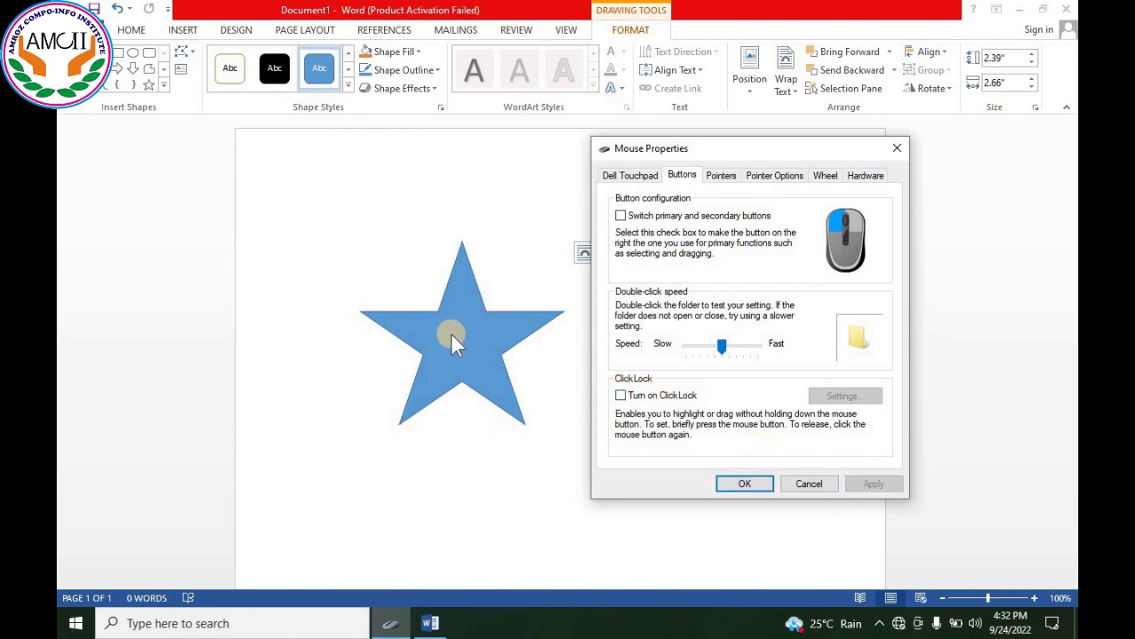
Disable the pointer shadow in the mouse pointer settings and apply the change
click(718, 179)
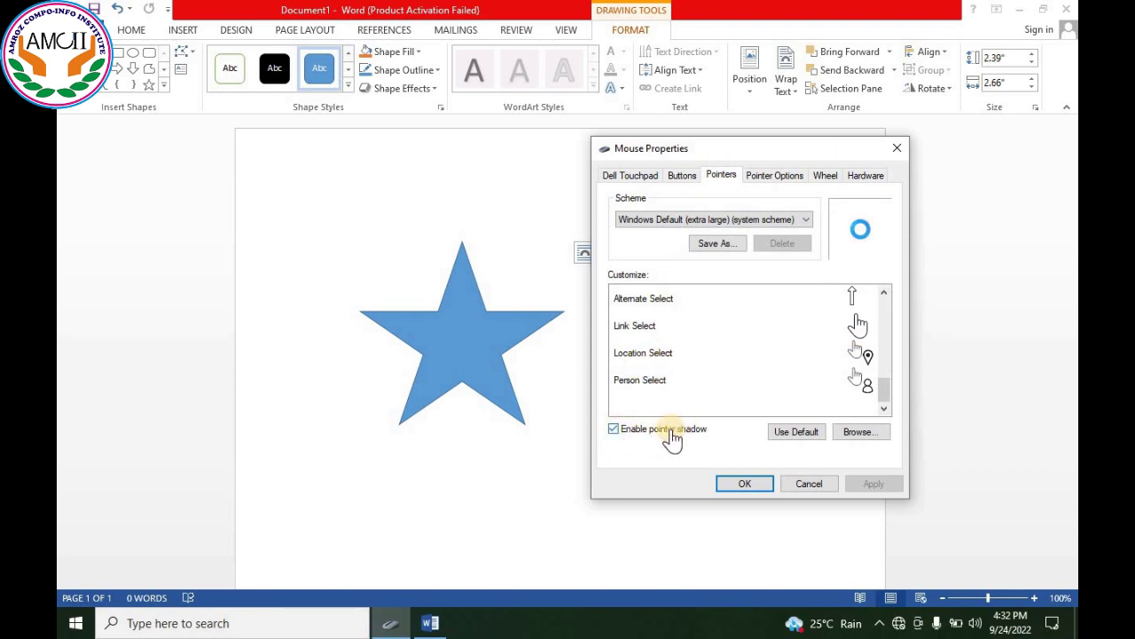
click(613, 429)
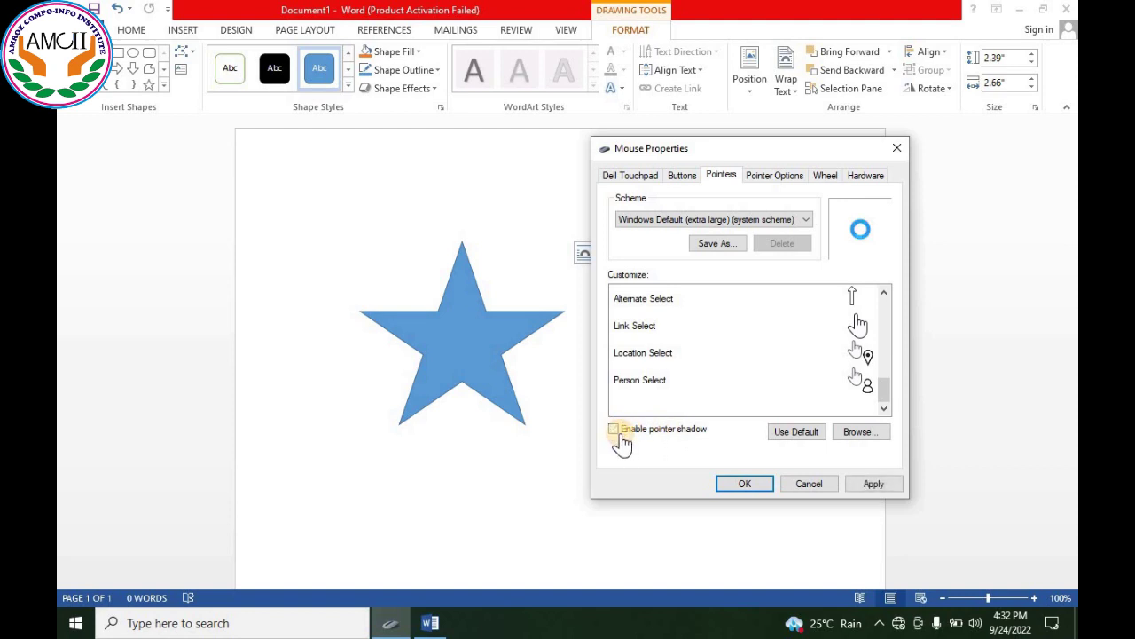
click(883, 483)
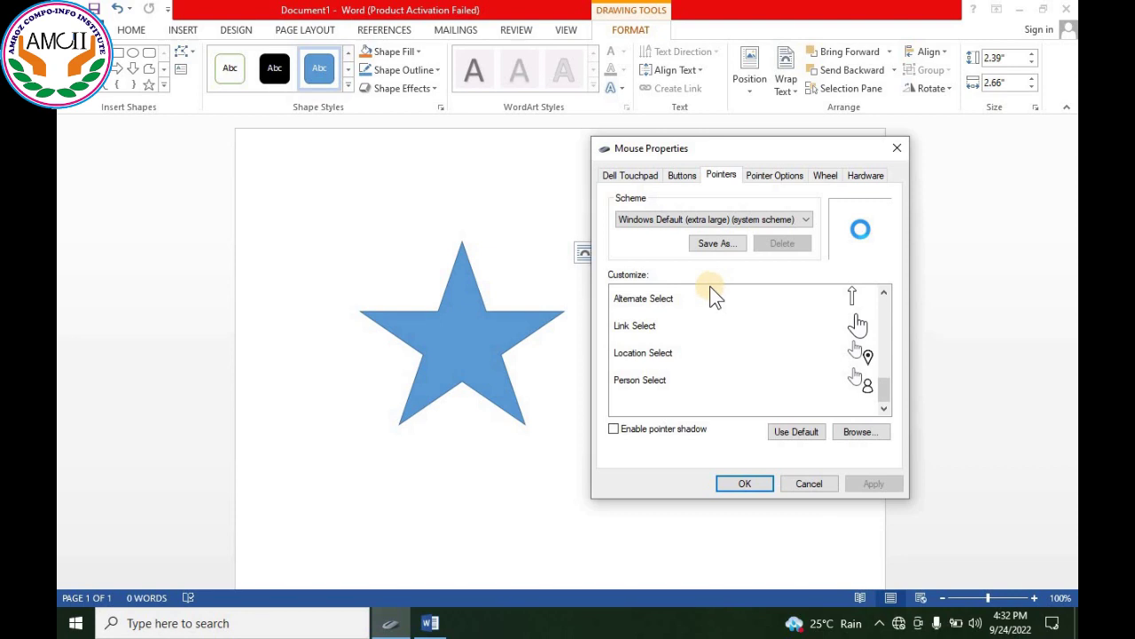